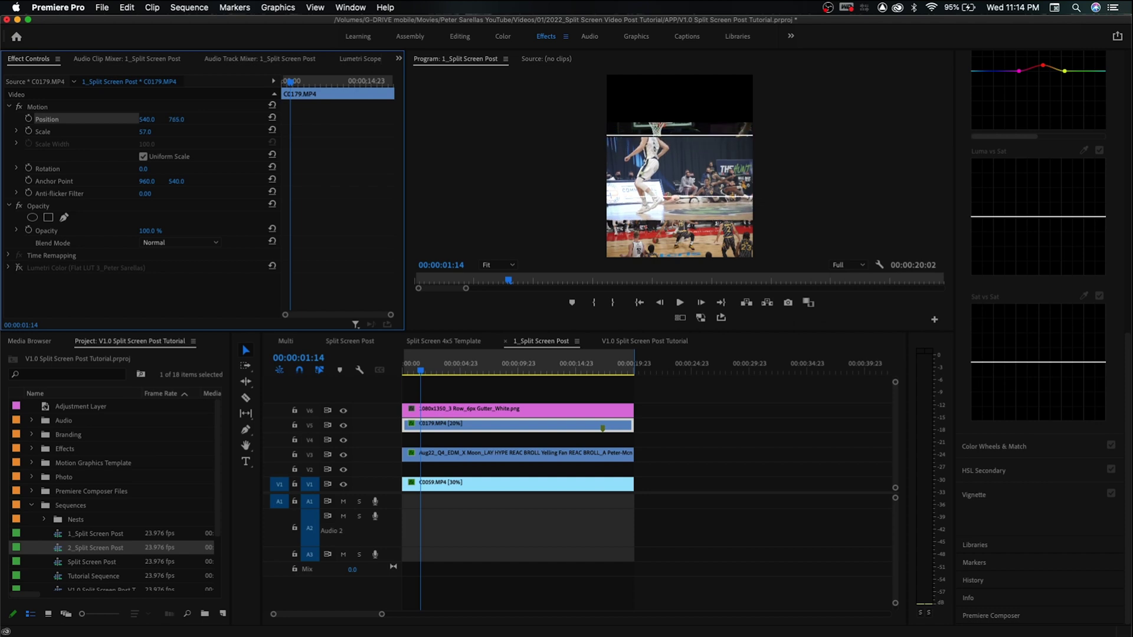
Set the vertical position of the C0179.MP4 clip to 301.
left_click_drag(177, 119, 152, 119)
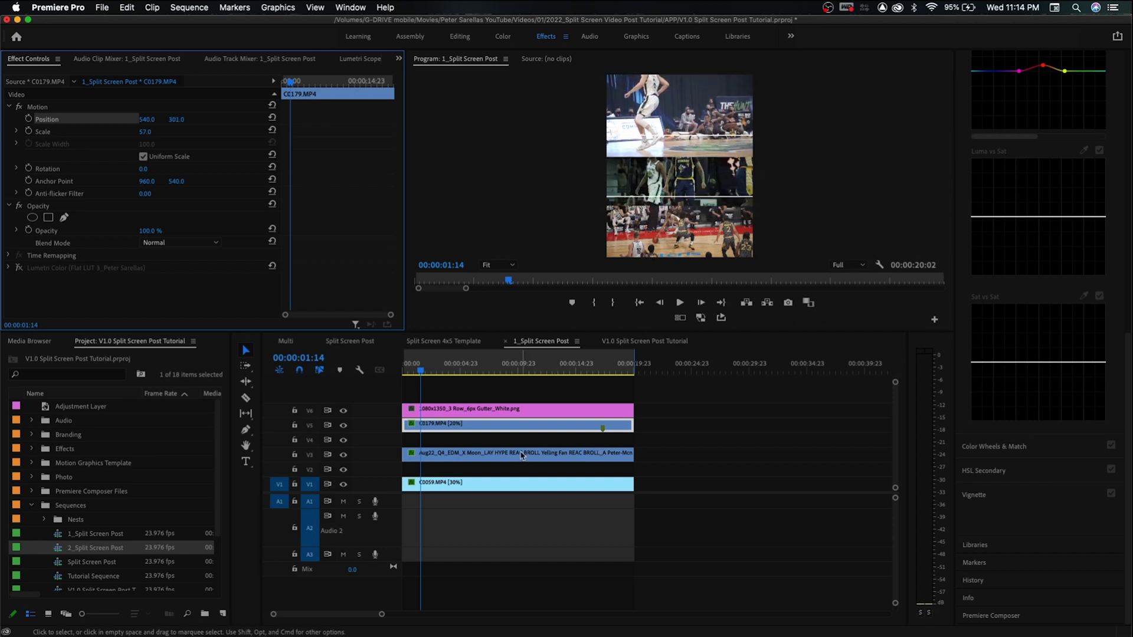
Delete the position keyframes on the C0059.MP4 clip and set its vertical position to 1066.
left_click(511, 454)
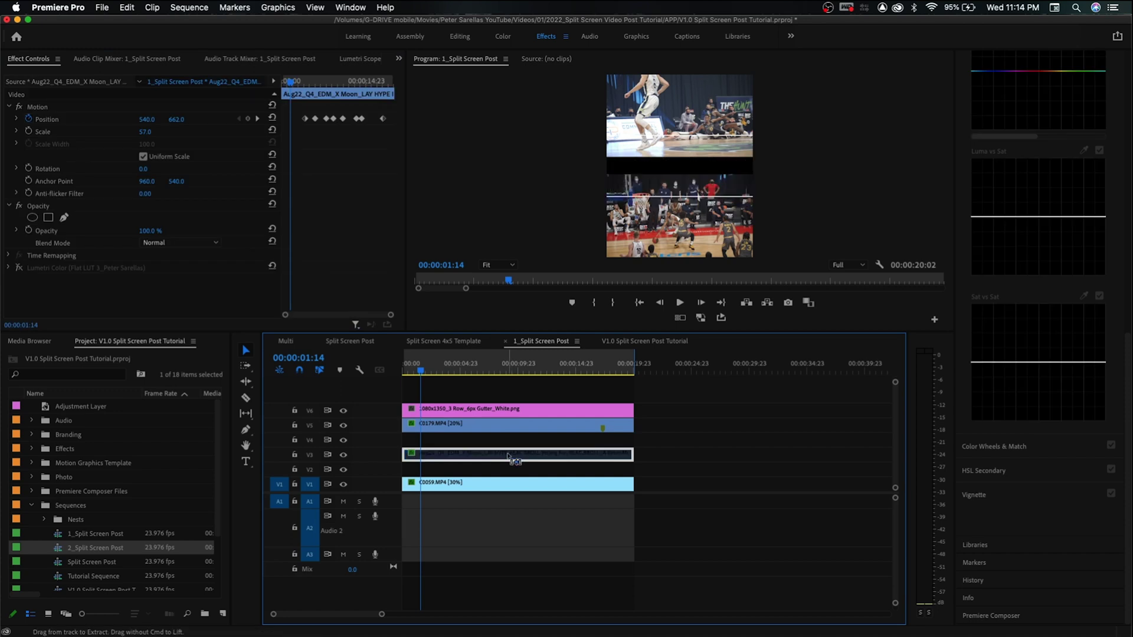
left_click(472, 484)
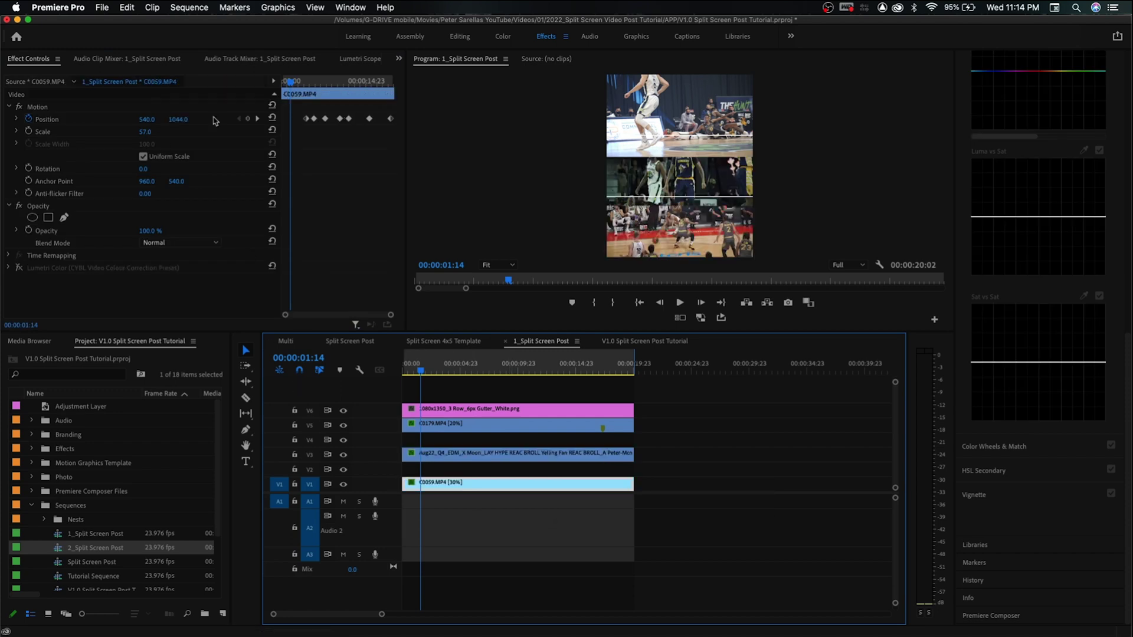
left_click(28, 119)
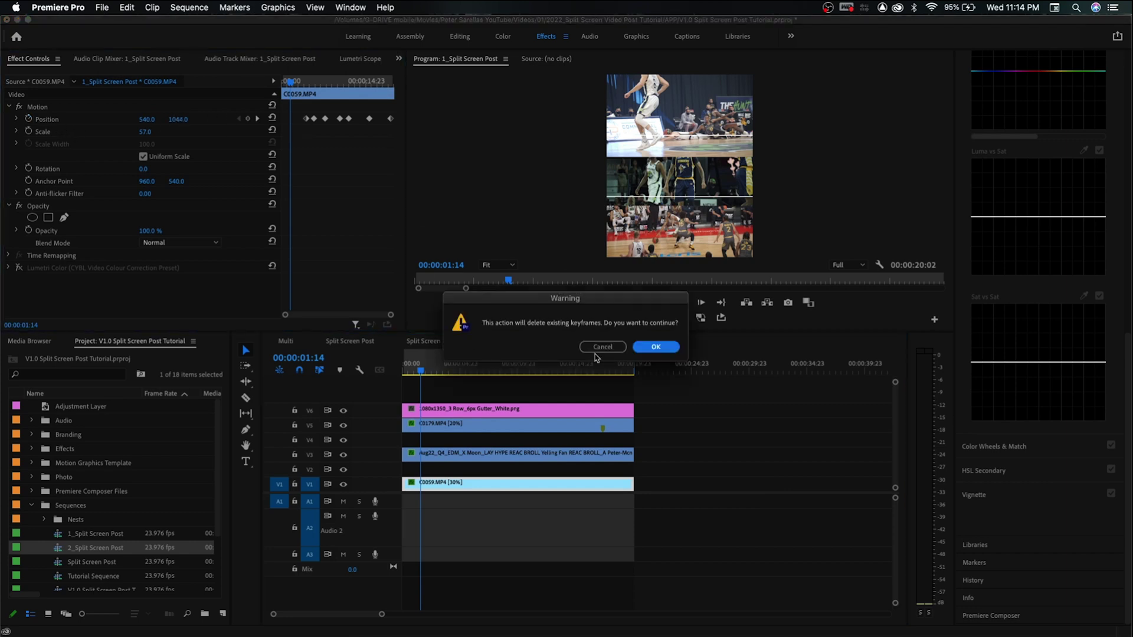
left_click(669, 346)
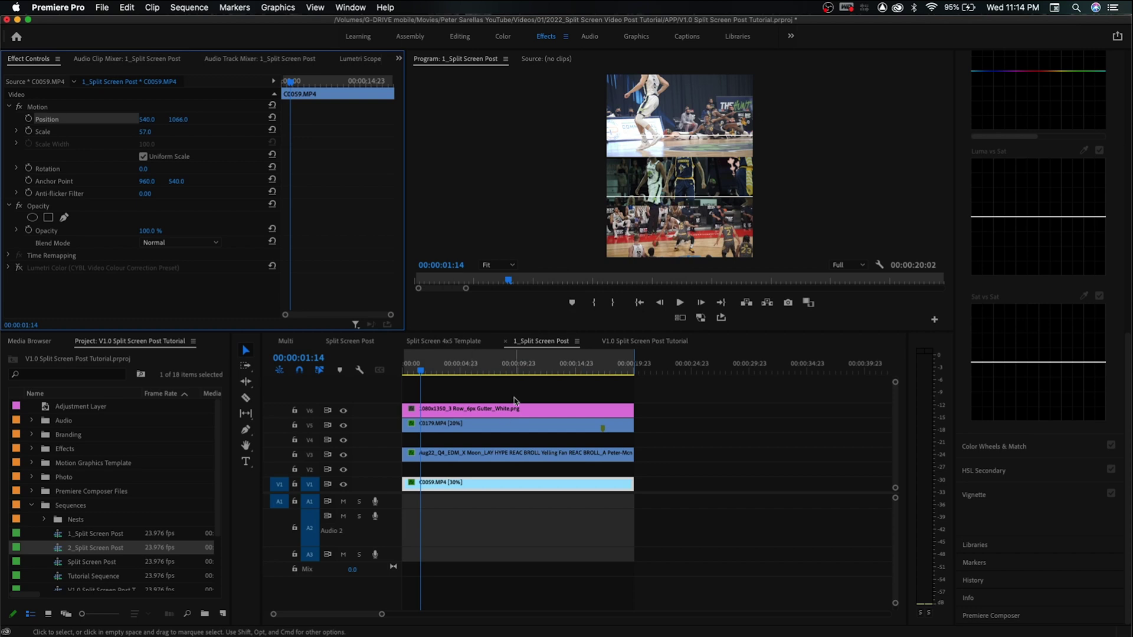
Set C0179.MP4's vertical position to 254 at 00:00:01:19 and start keyframing its position there.
left_click(515, 406)
key("backslash")
left_click(507, 426)
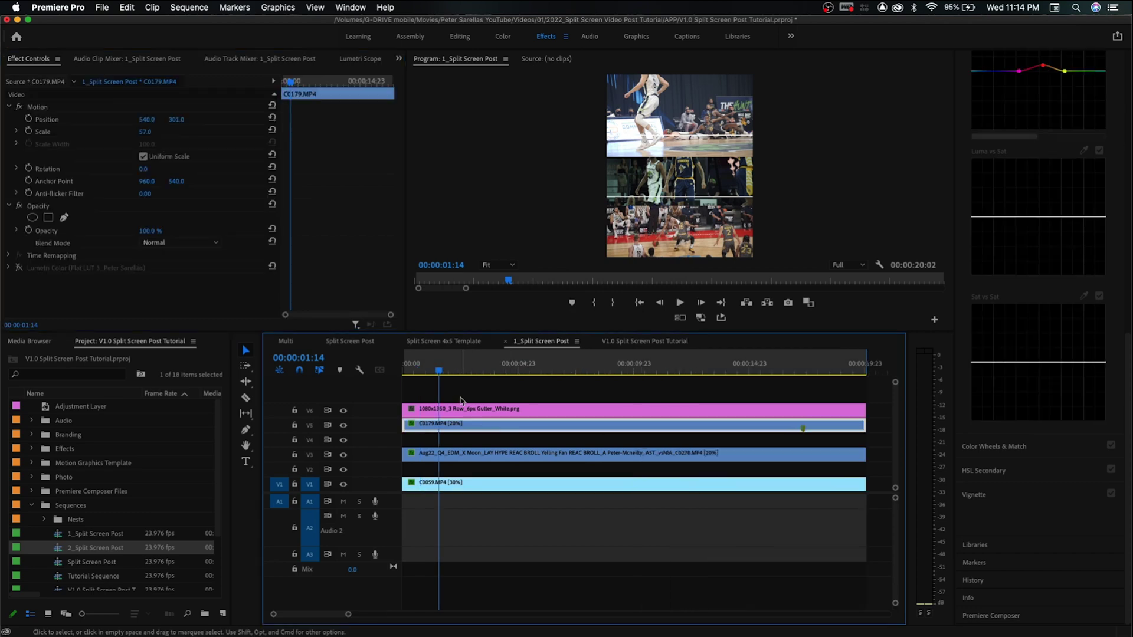
key("Home")
left_click_drag(490, 335, 490, 354)
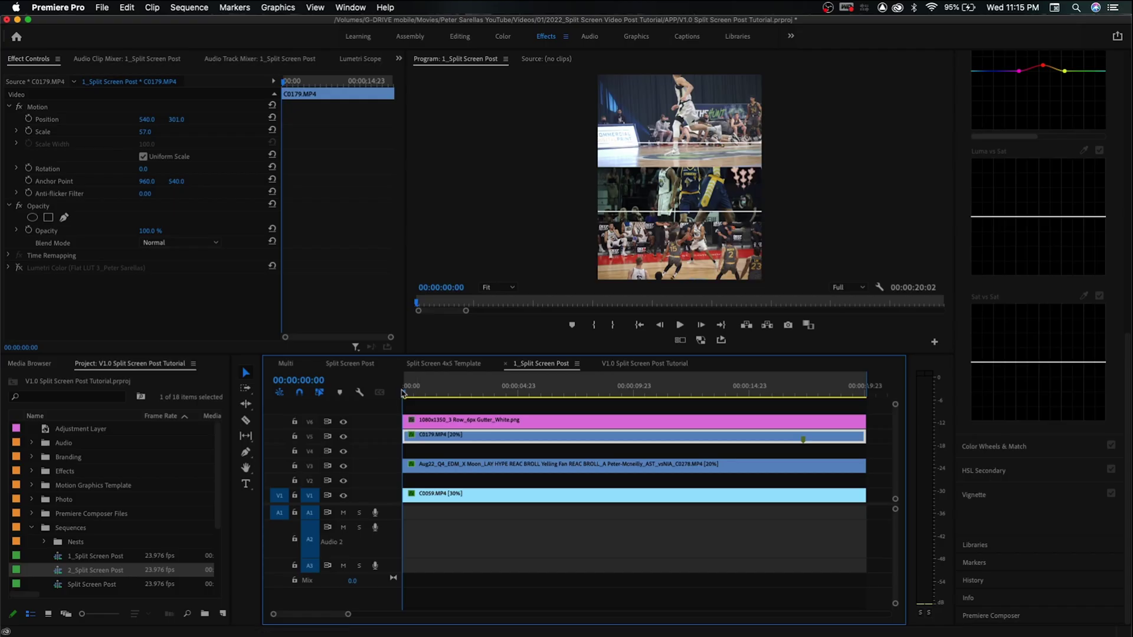
left_click_drag(405, 392, 444, 393)
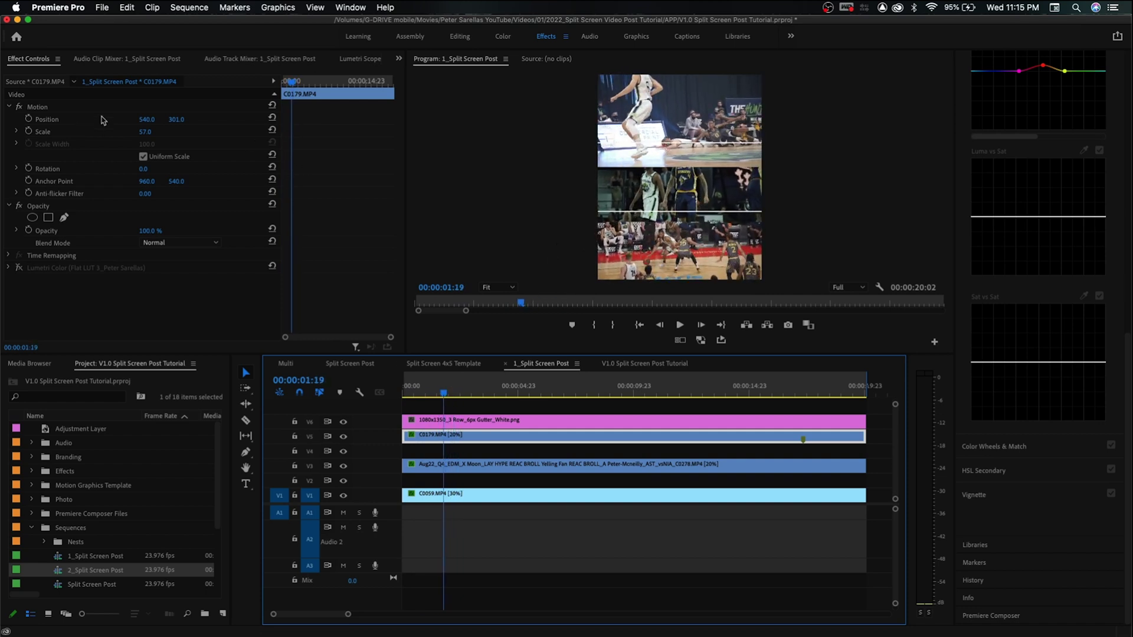
left_click_drag(171, 120, 158, 121)
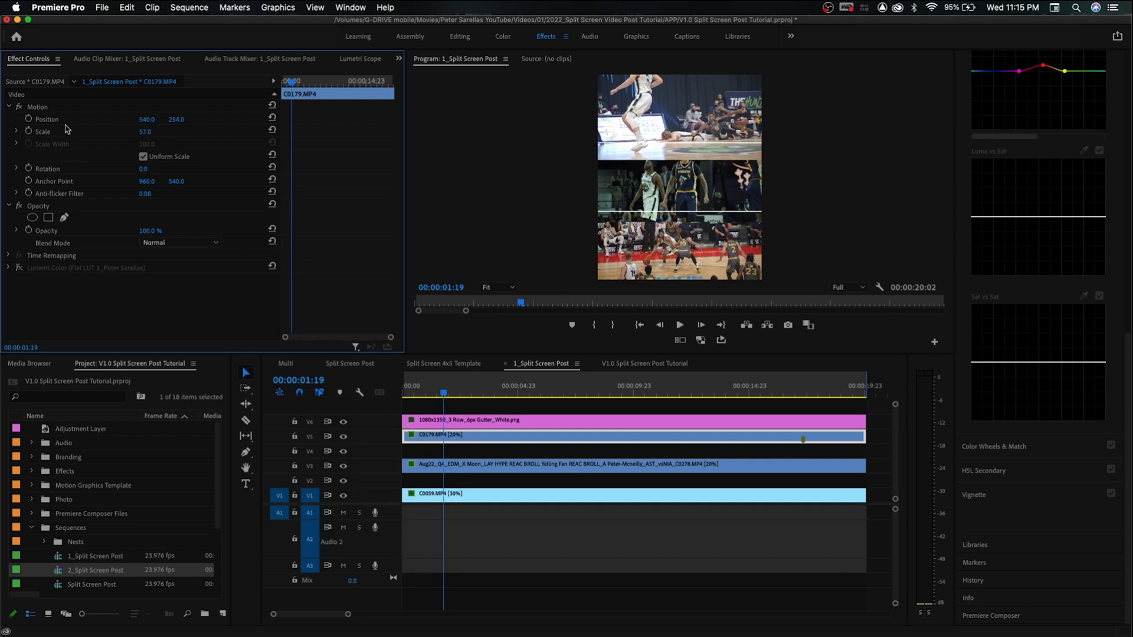
left_click(29, 118)
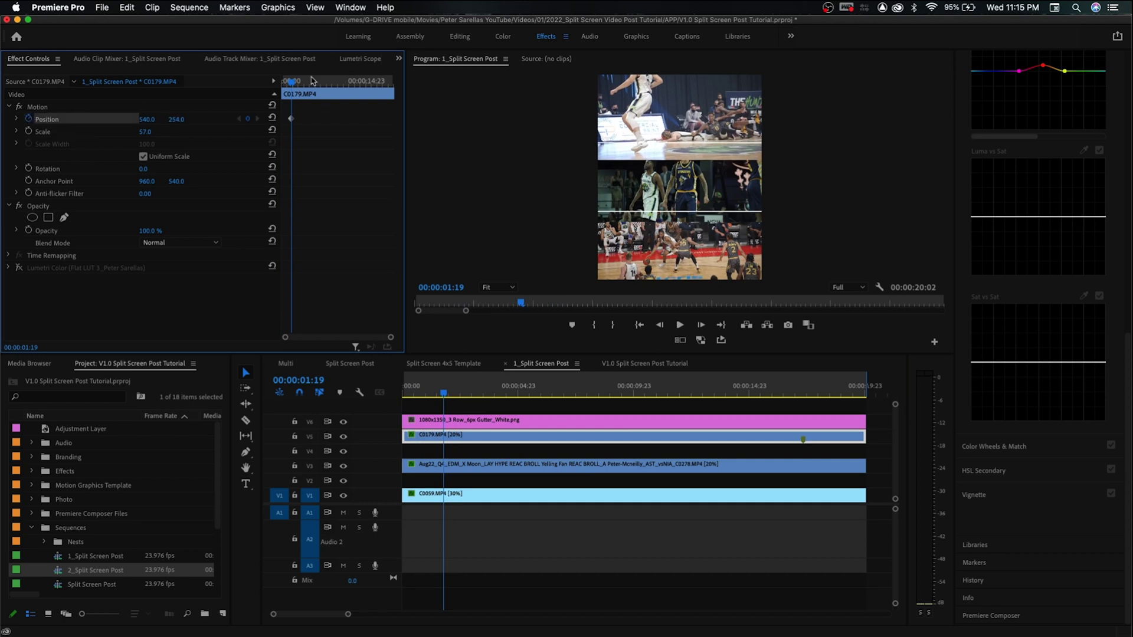
Add C0179.MP4 position keyframes holding 254 vertically at 00:00:10:06 and moving it to 223 at 00:00:12:13.
left_click_drag(299, 79, 341, 99)
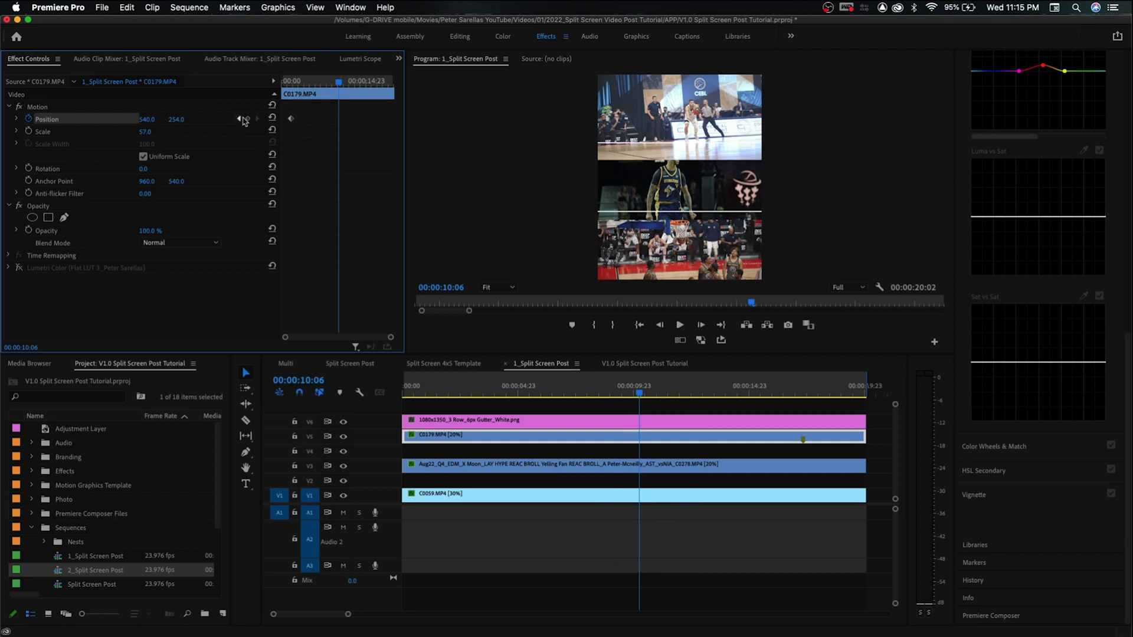
left_click_drag(339, 82, 351, 86)
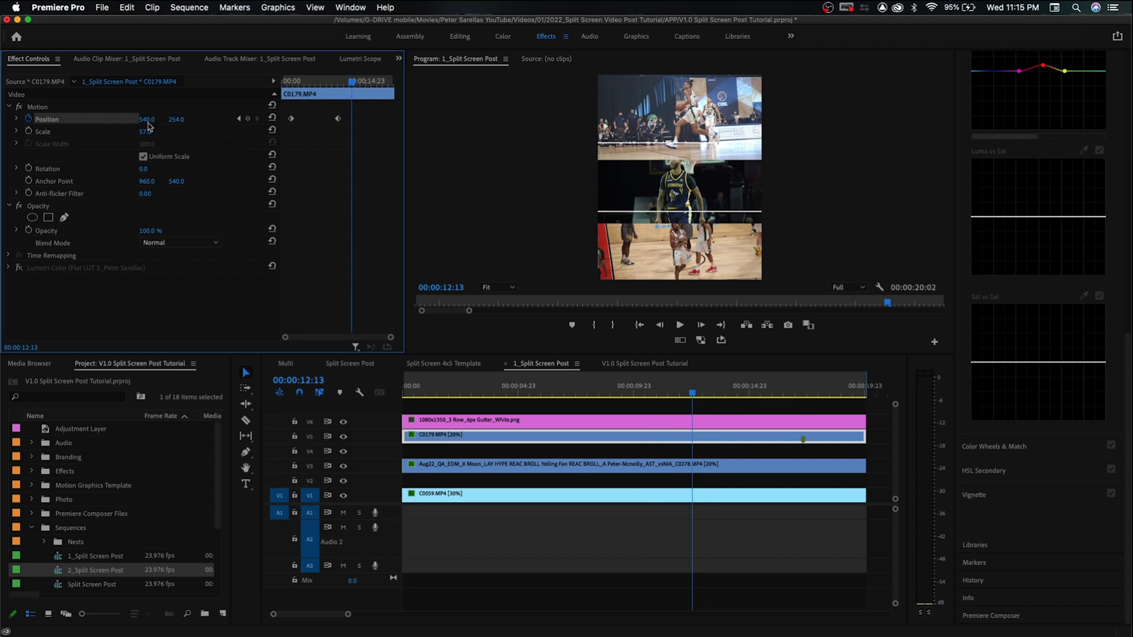
left_click_drag(176, 121, 166, 121)
Keyframe C0179.MP4's vertical position at 144 at 00:00:16:18, aligning the clip's lower edge with the upper white gutter.
left_click_drag(371, 87, 379, 92)
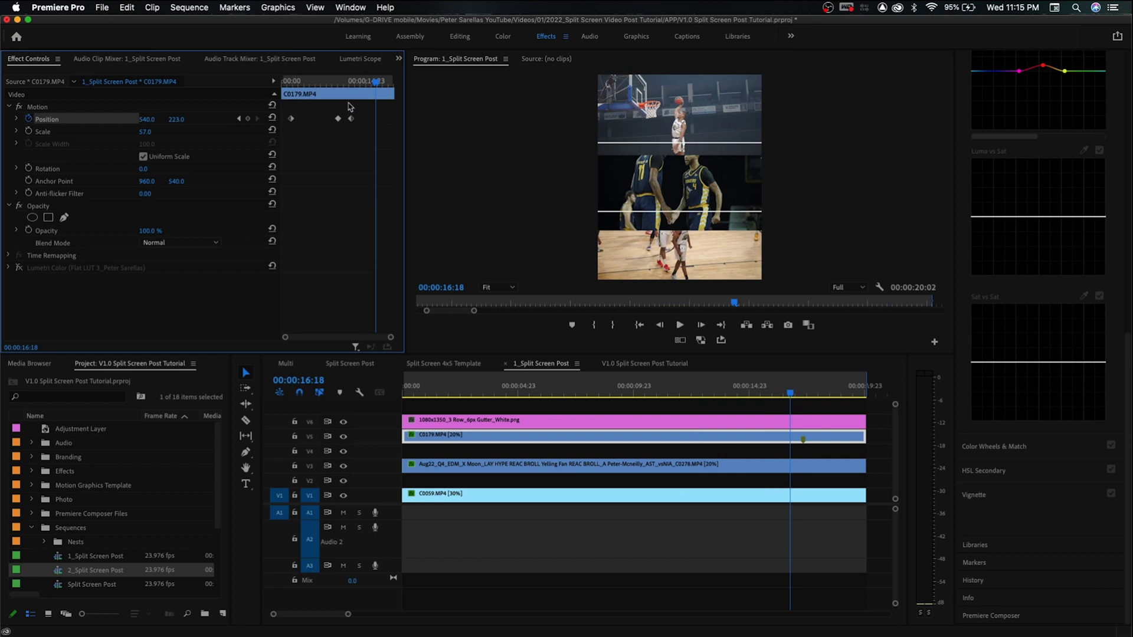
left_click_drag(176, 120, 144, 119)
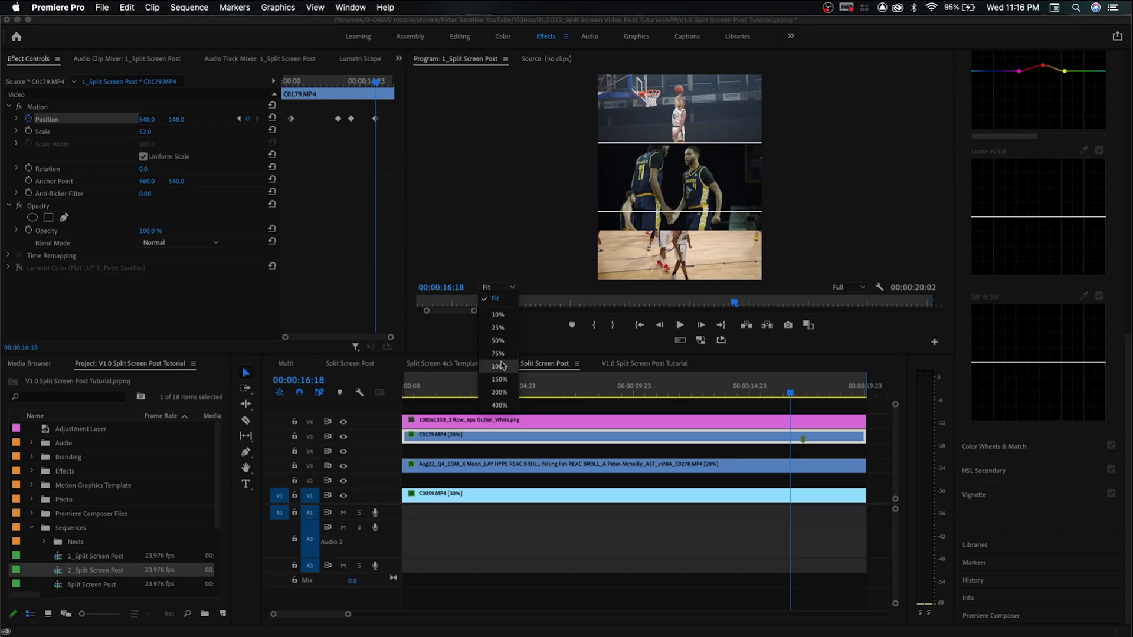
left_click(496, 379)
left_click_drag(949, 179, 947, 144)
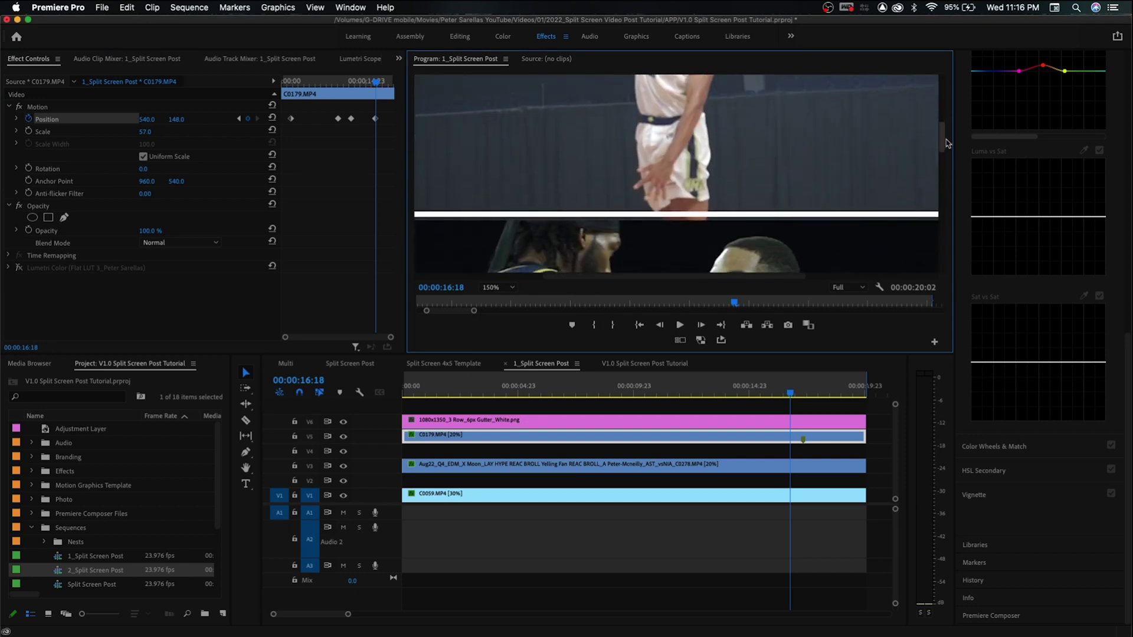
left_click(186, 116)
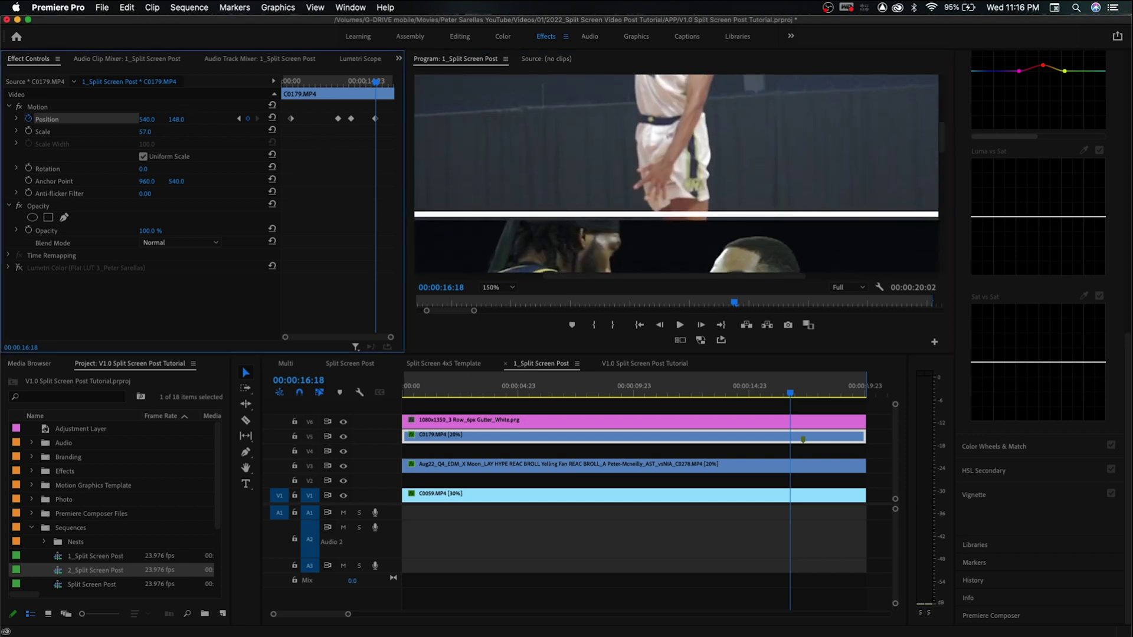
mouse_move(183, 118)
left_mouse_down()
mouse_move(167, 118)
mouse_move(181, 118)
left_mouse_up()
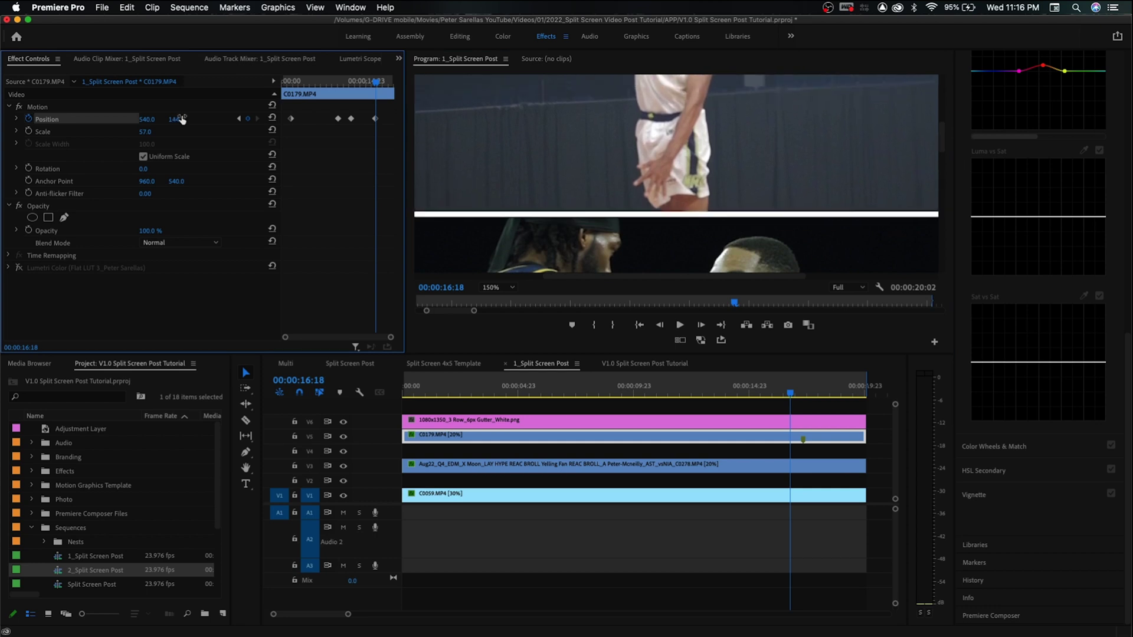
left_click(511, 289)
left_click(499, 309)
left_click_drag(800, 393, 766, 395)
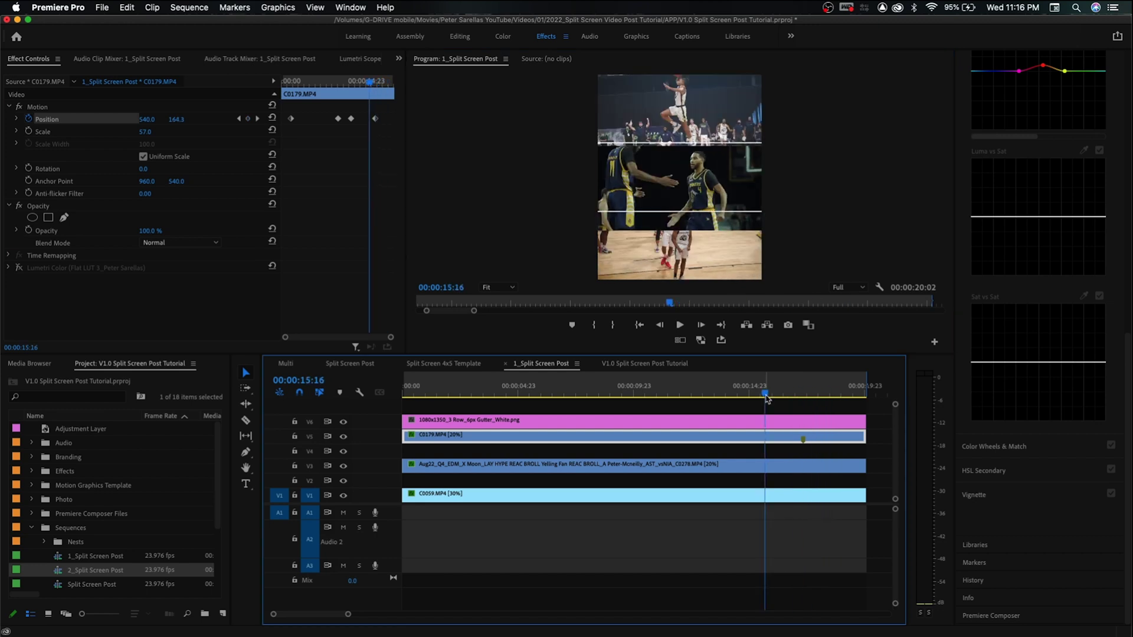
Delete the existing position keyframes of the middle-row Aug22_Q4_EDM clip with the playhead at the sequence start.
key("minus")
key("Home")
key("backslash")
left_click(465, 467)
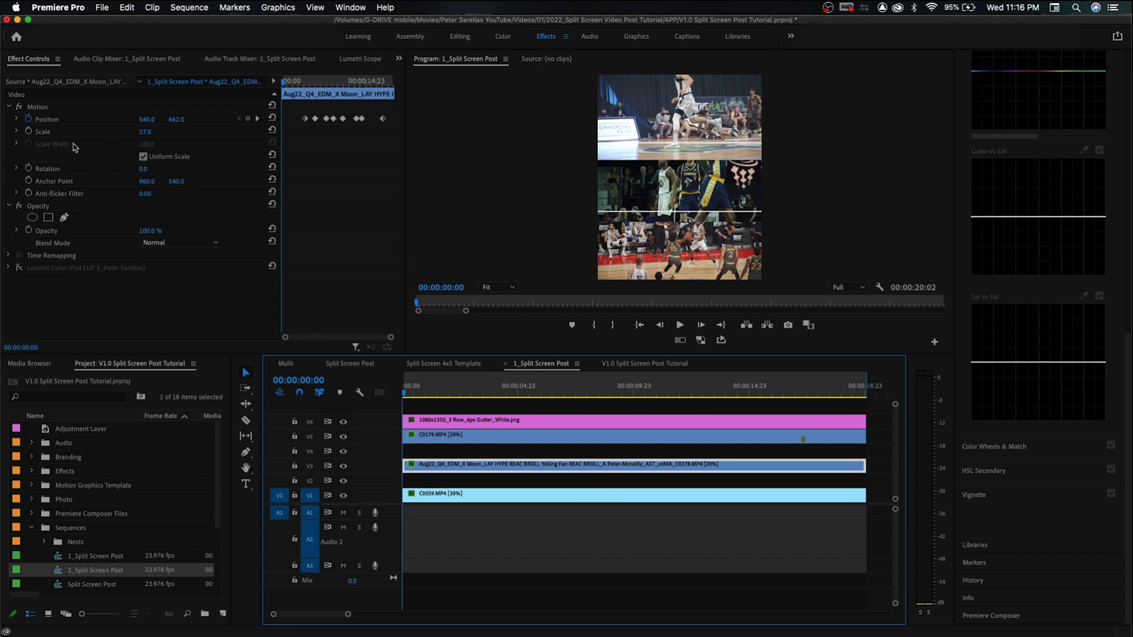
left_click(33, 120)
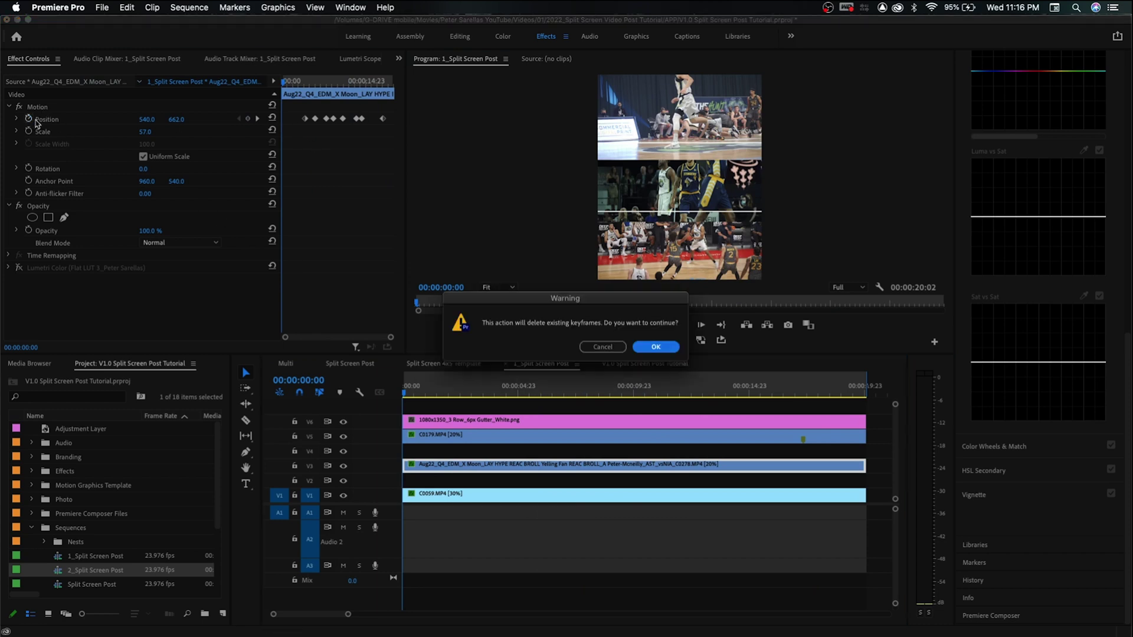
left_click(655, 347)
Disable C0179.MP4 and start position keyframing on the Aug22_Q4_EDM clip at the sequence start with vertical position 662.
left_click(439, 434)
key("shift+e")
left_click(442, 465)
left_click(64, 120)
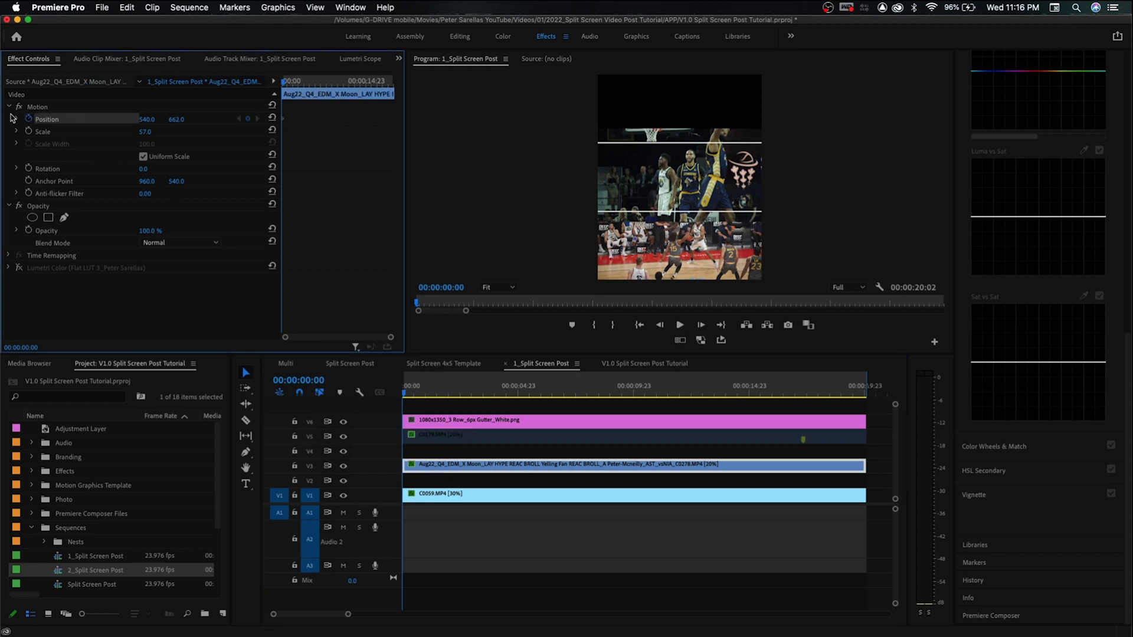
Keyframe the Aug22_Q4_EDM clip's vertical position to 643 at 00:00:06:19, 667 at 00:00:09:10 and 699 at 00:00:14:10.
left_click_drag(294, 82, 319, 81)
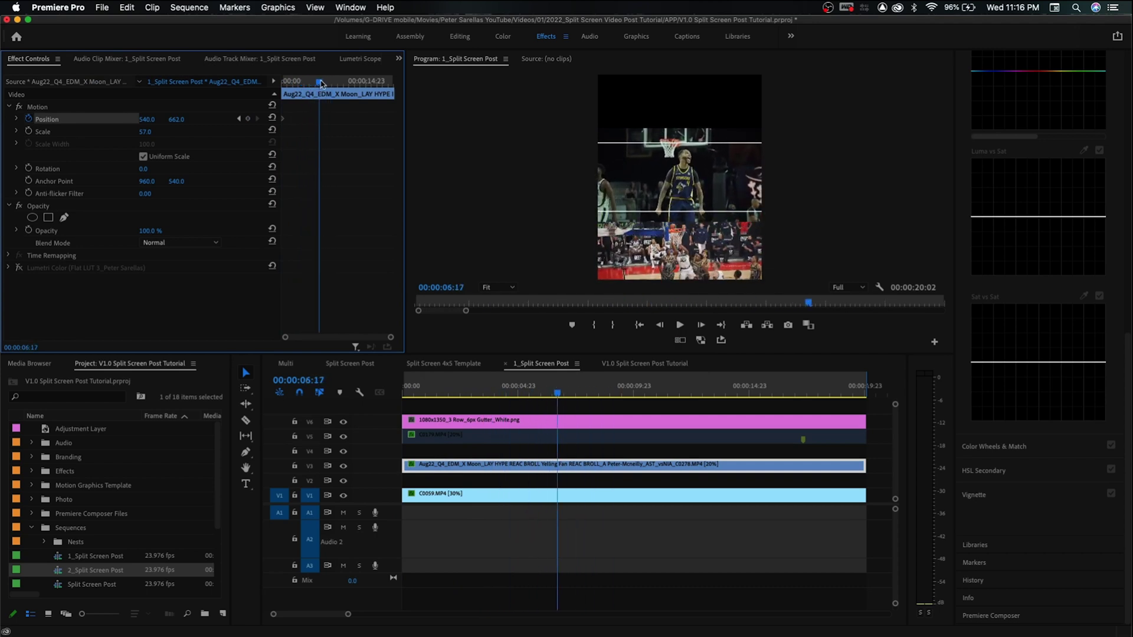
left_click_drag(177, 119, 165, 119)
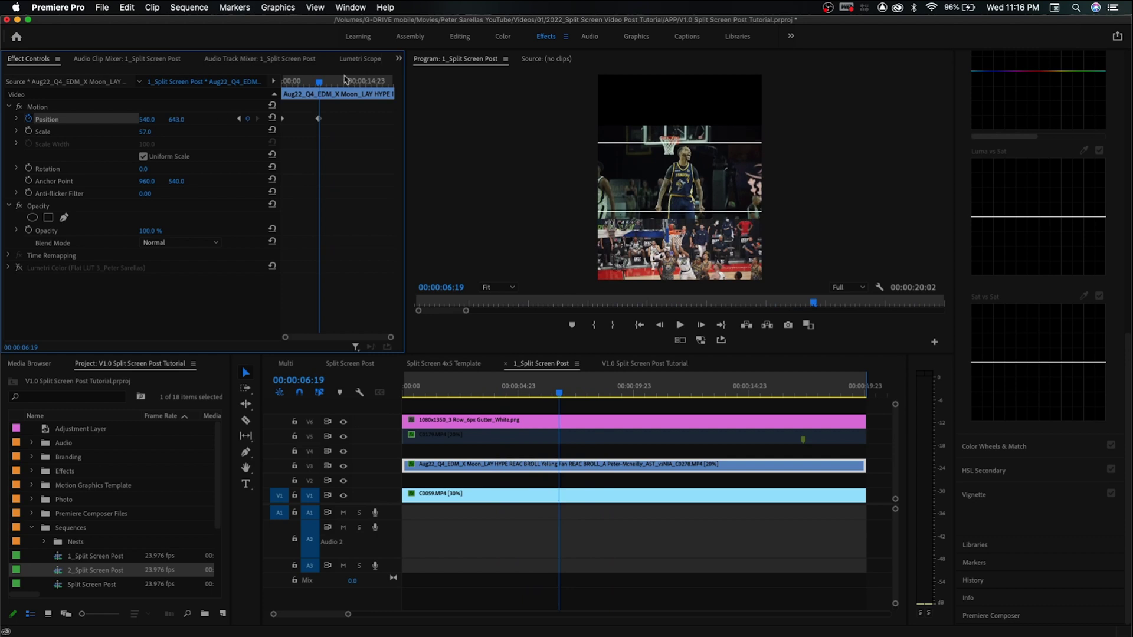
left_click_drag(319, 81, 335, 84)
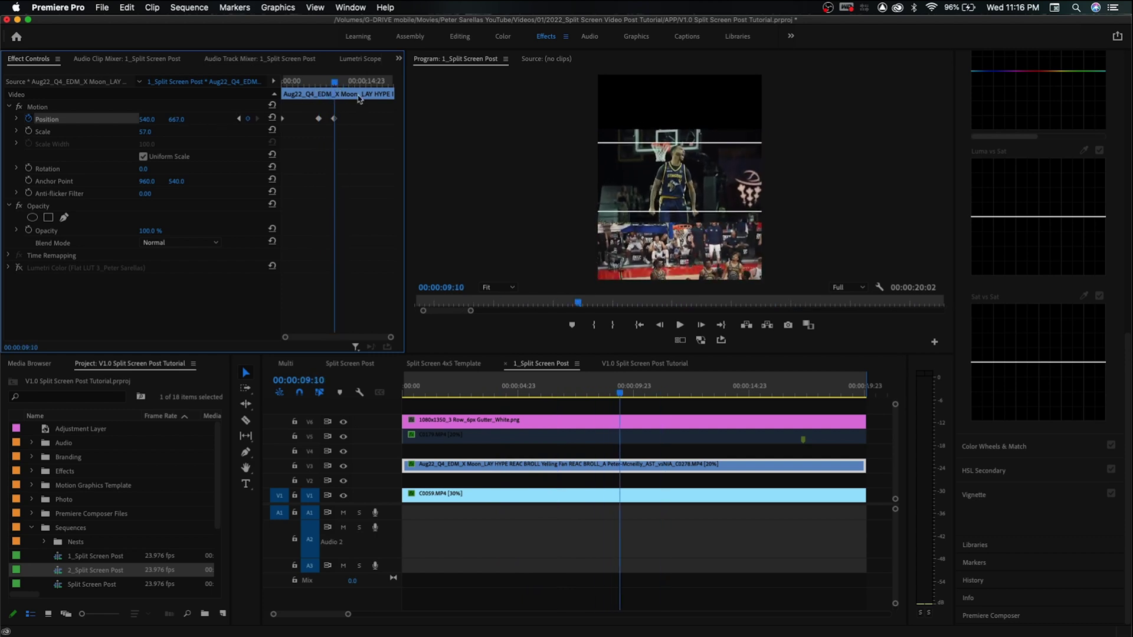
left_click_drag(350, 83, 364, 88)
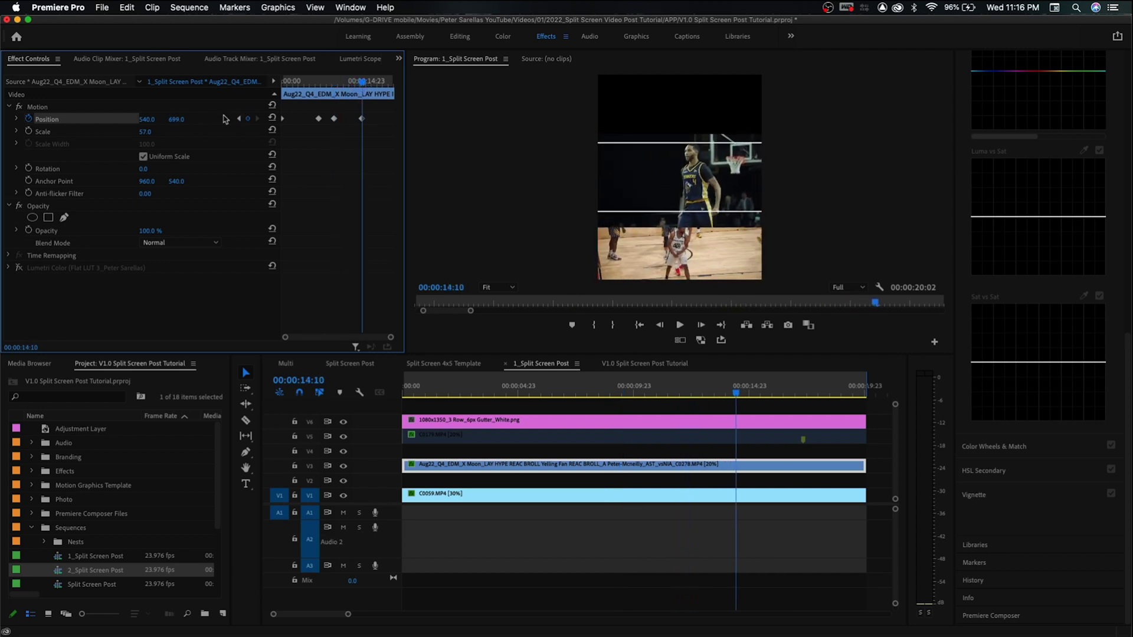
Add Aug22_Q4_EDM position keyframes between 00:00:09:10 and 00:00:14:10, and at 00:00:16:18 with vertical position 717.
left_click_drag(354, 81, 347, 83)
left_click_drag(177, 119, 149, 119)
left_click_drag(347, 81, 378, 82)
left_click_drag(176, 119, 187, 119)
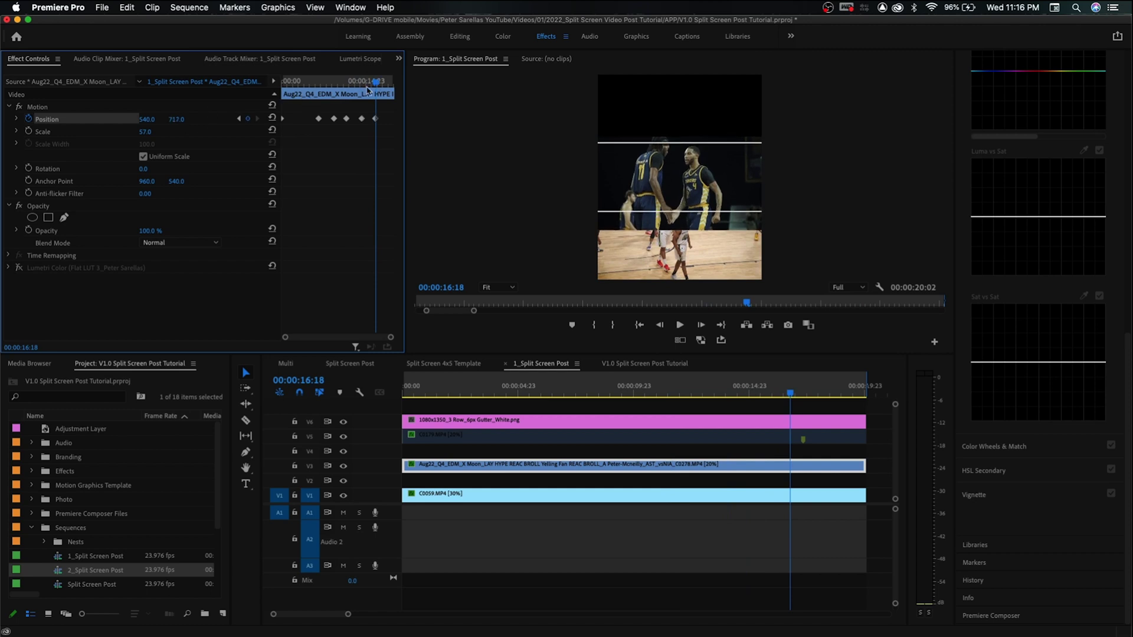
key("space")
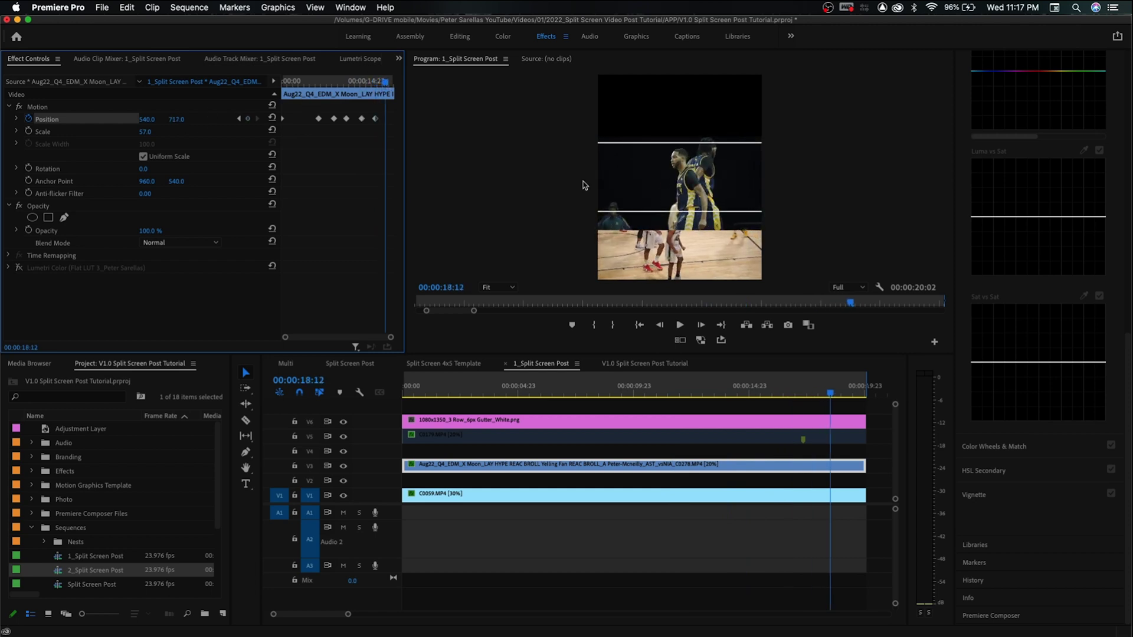
Re-enable the C0179.MP4 clip and disable the Aug22_Q4_EDM clip.
left_click(714, 410)
key("minus")
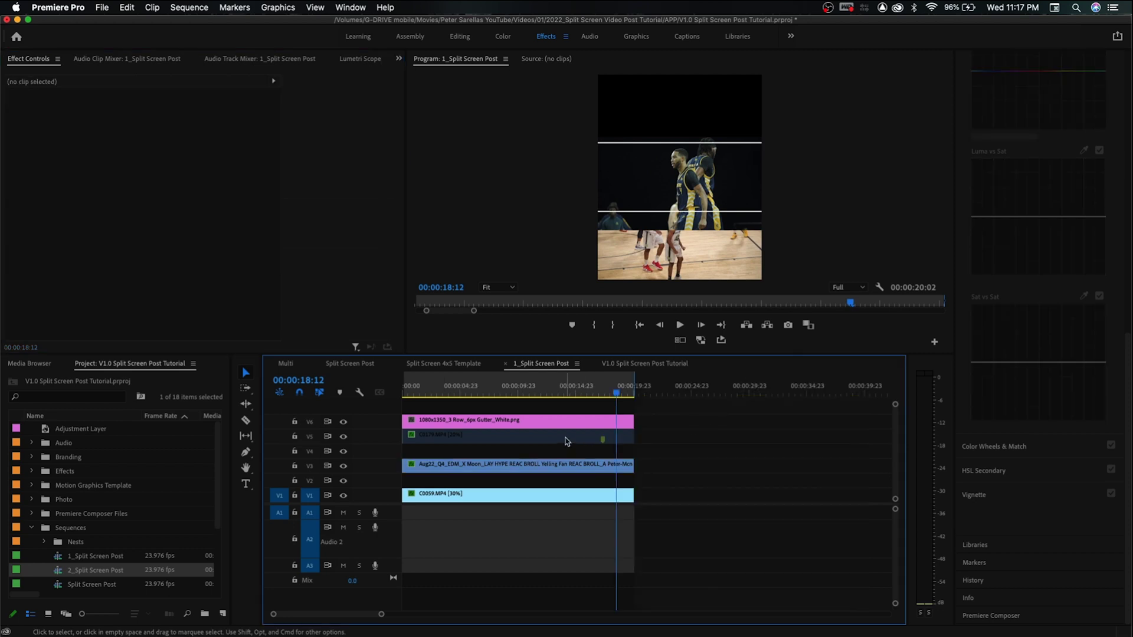
left_click(566, 441)
key("shift+super+e")
left_click(526, 465)
left_click_drag(458, 391, 418, 390)
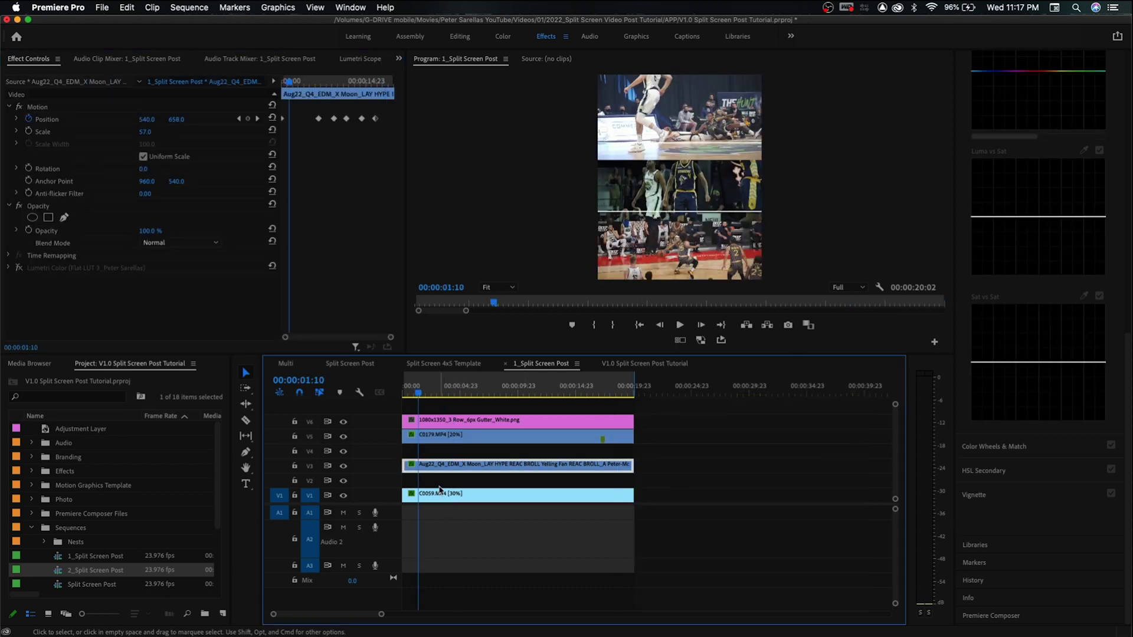
key("shift+e")
key("equal")
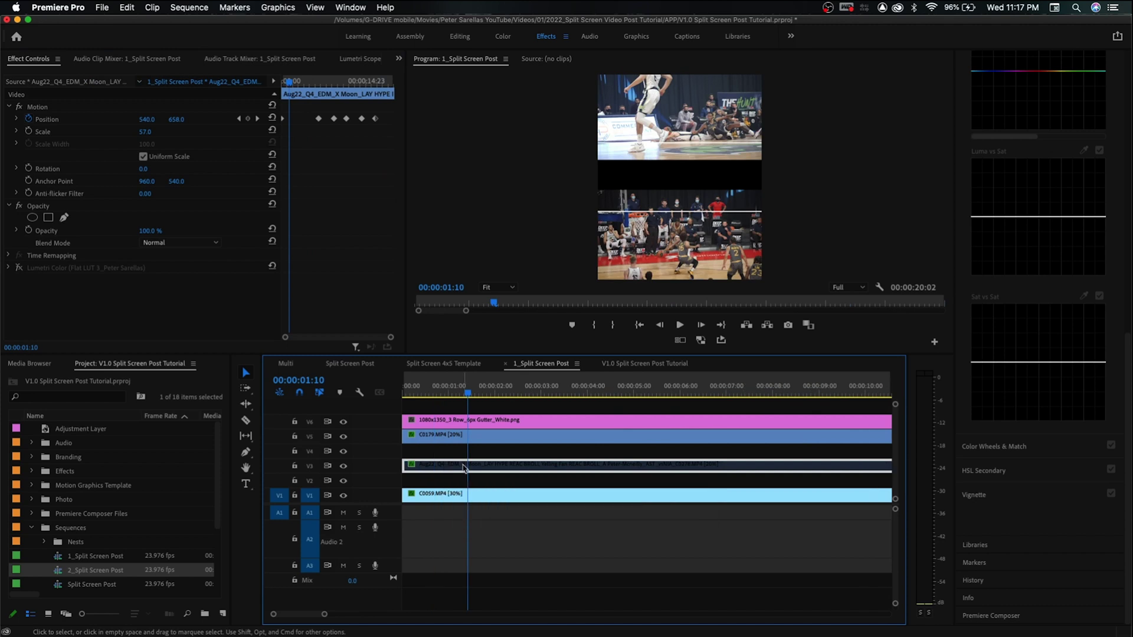
Start position keyframing on the C0059.MP4 clip at the sequence start.
left_click(453, 494)
left_click_drag(458, 392, 364, 398)
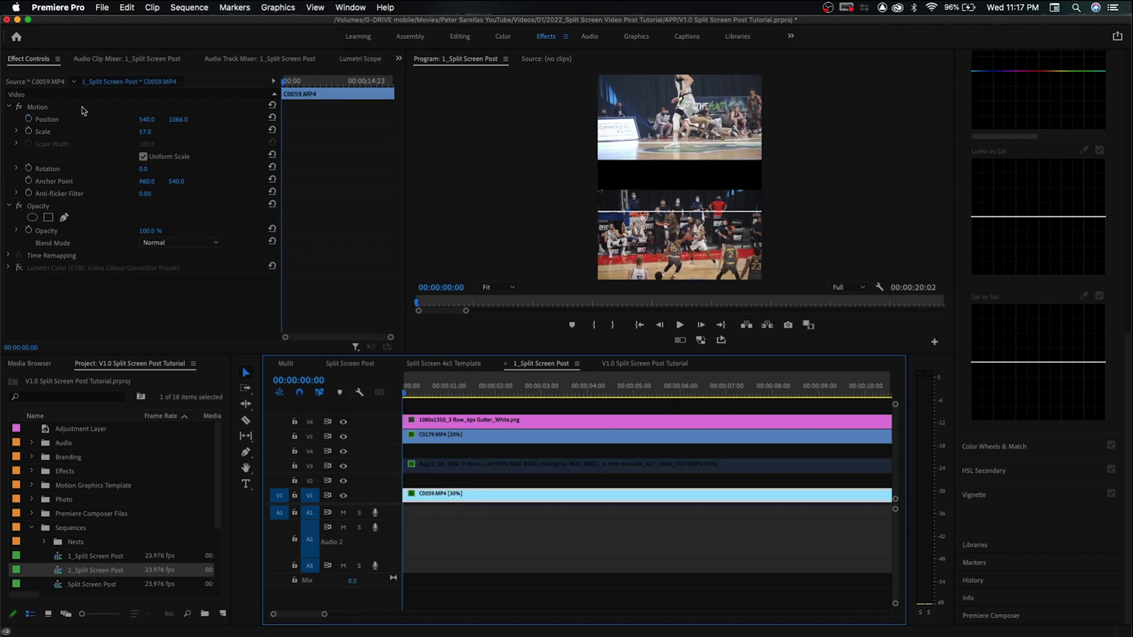
left_click(41, 118)
Keyframe the C0059.MP4 clip's vertical position to 1101 at 00:00:05:18 and 1031 at 00:00:08:06.
key("space")
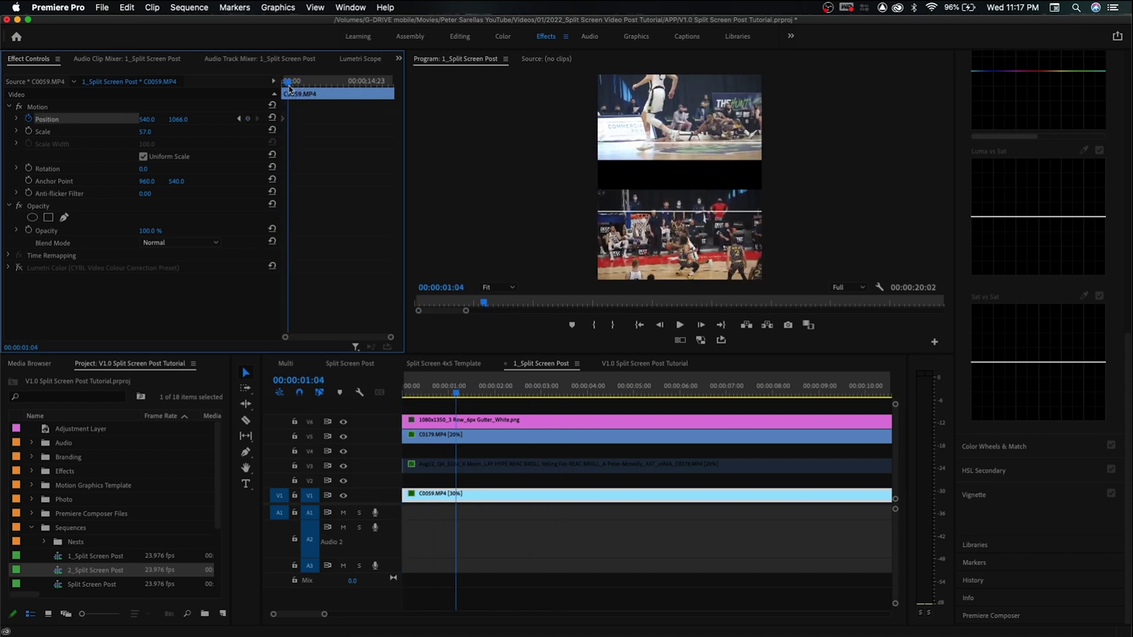
left_click_drag(292, 82, 313, 85)
left_click_drag(178, 119, 182, 119)
left_click_drag(322, 85, 330, 87)
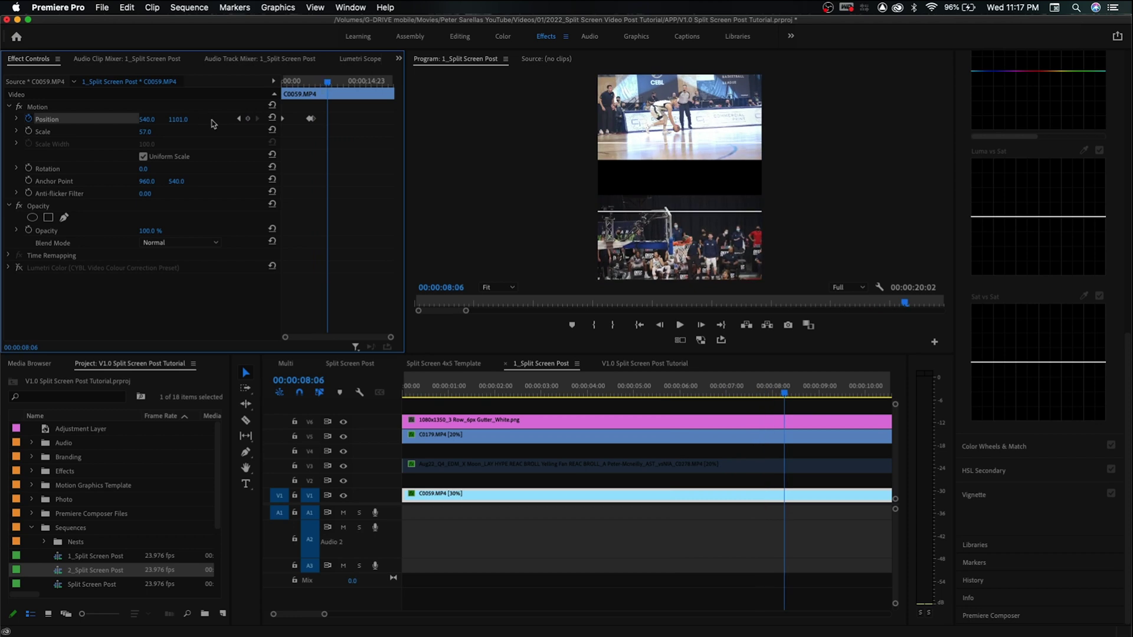
left_click_drag(186, 126, 142, 126)
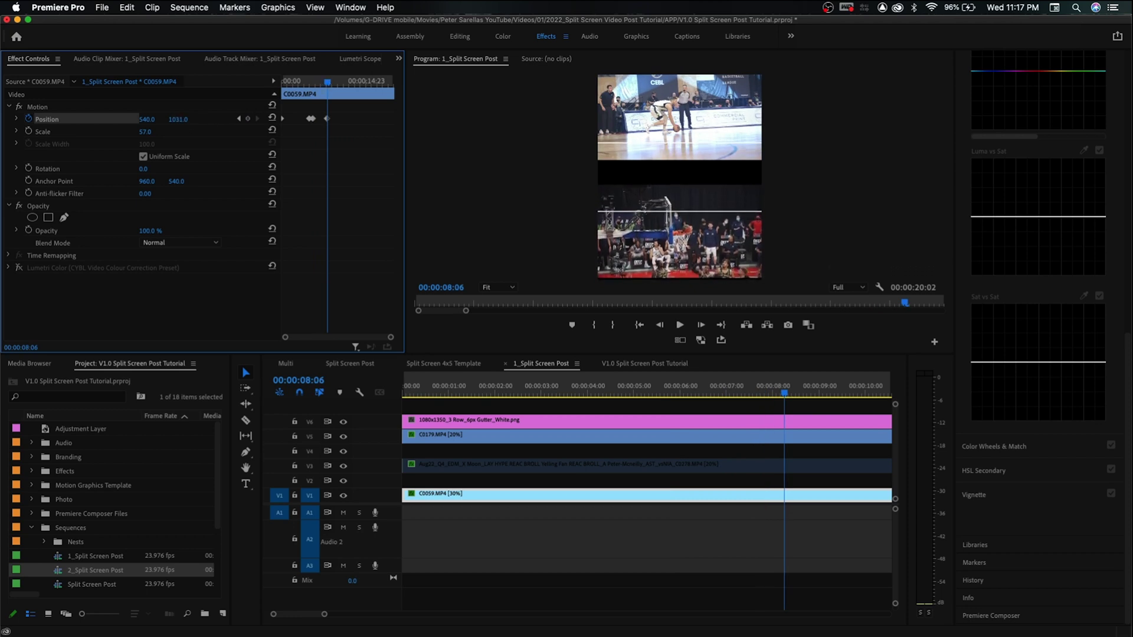
Keyframe the C0059.MP4 clip's vertical position to 1045 before 00:00:16:18, 1069 at 00:00:16:18 and 1119 at 00:00:19:18.
left_click_drag(327, 83, 376, 84)
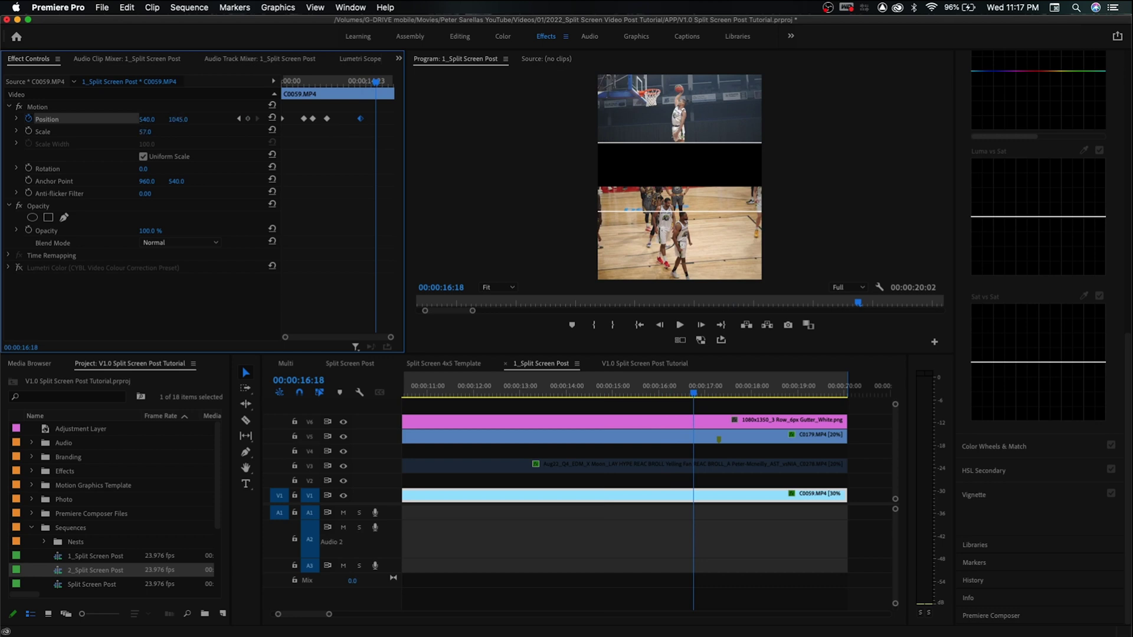
left_click_drag(372, 85, 391, 86)
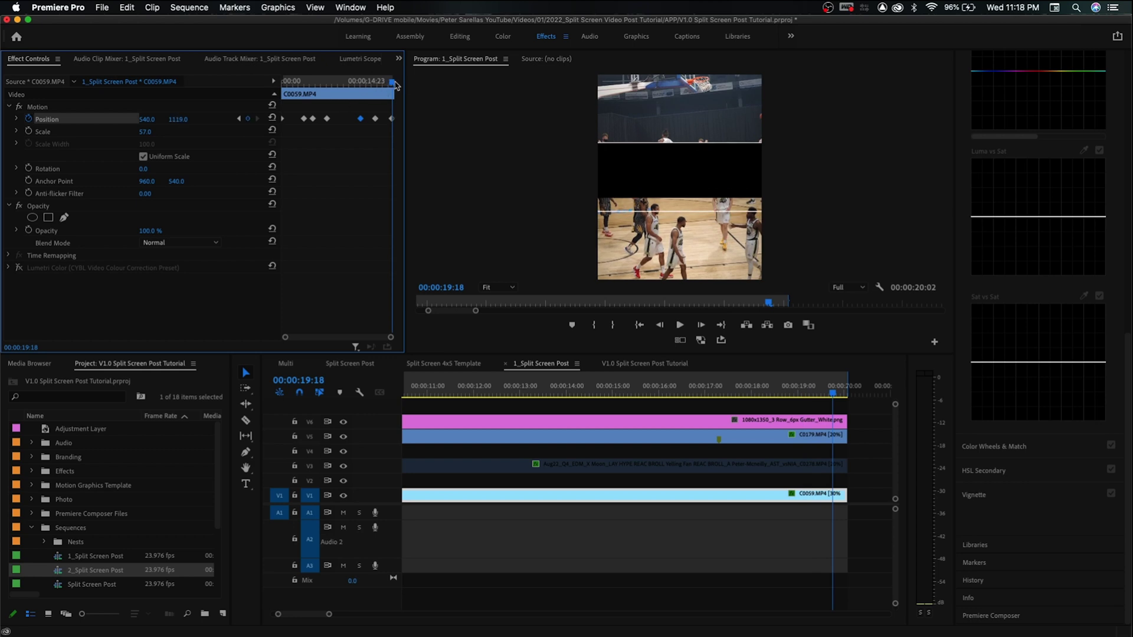
left_click(395, 85)
Re-enable the Aug22_Q4_EDM clip and apply the Crop video effect to the C0179.MP4 clip.
left_click(619, 398)
key("space")
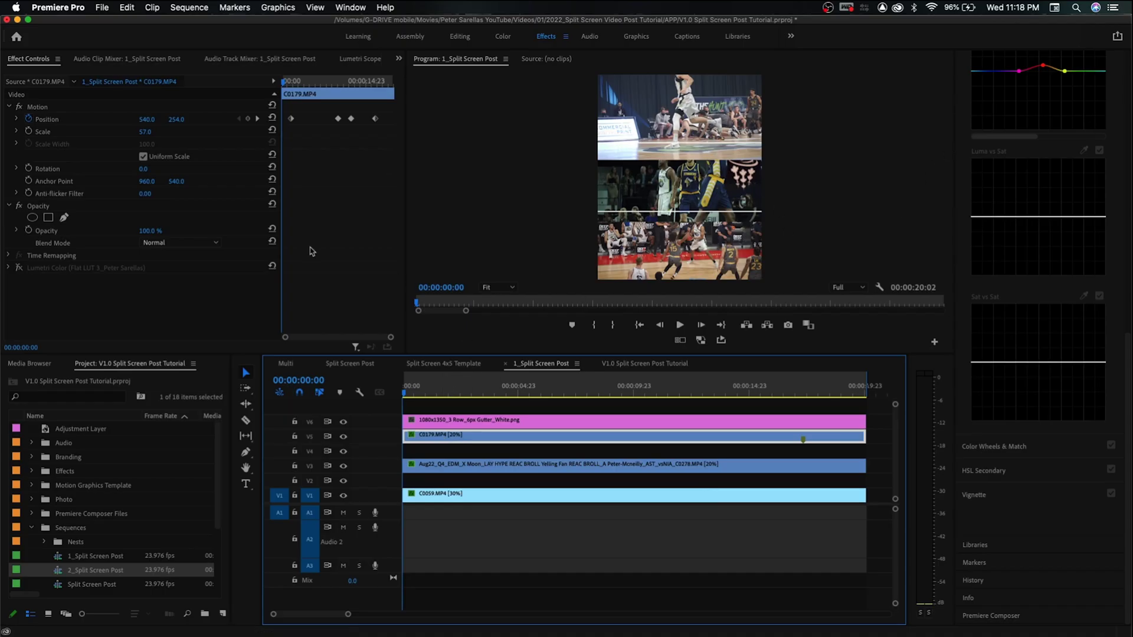
scroll(1122, 392, "up", 2)
left_click_drag(1127, 392, 1122, 187)
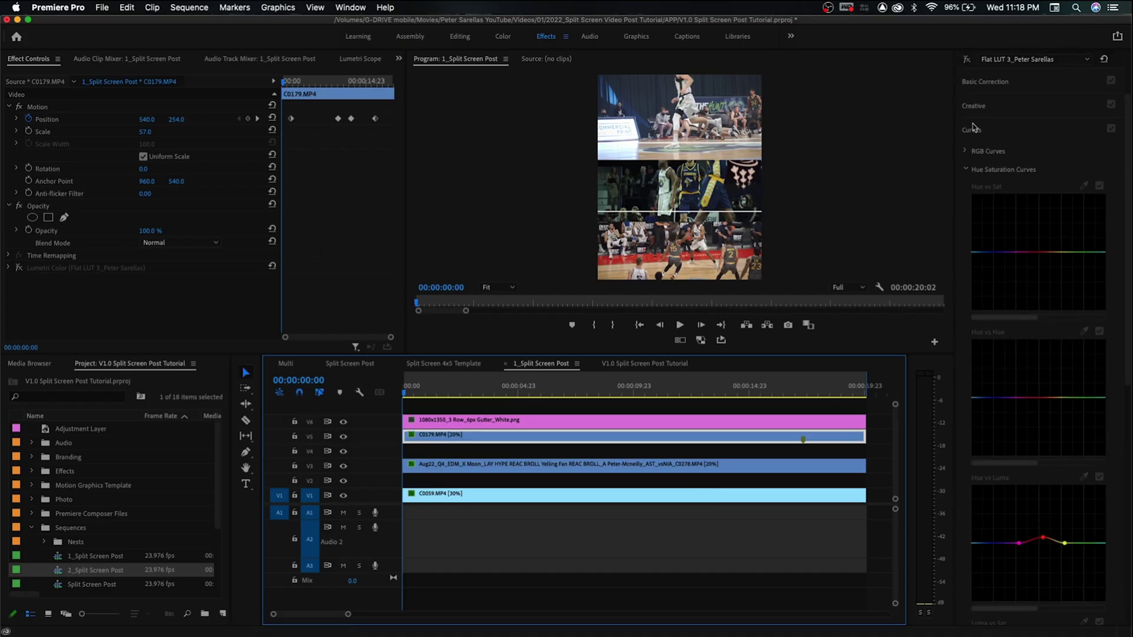
left_click(973, 128)
left_click(996, 62)
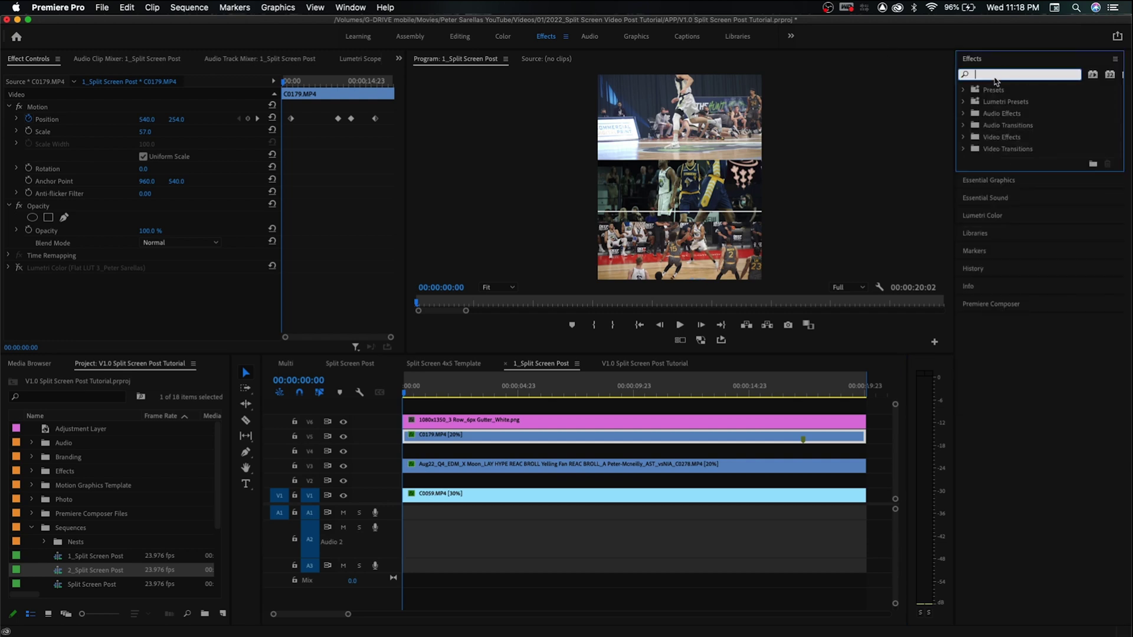
type("crop")
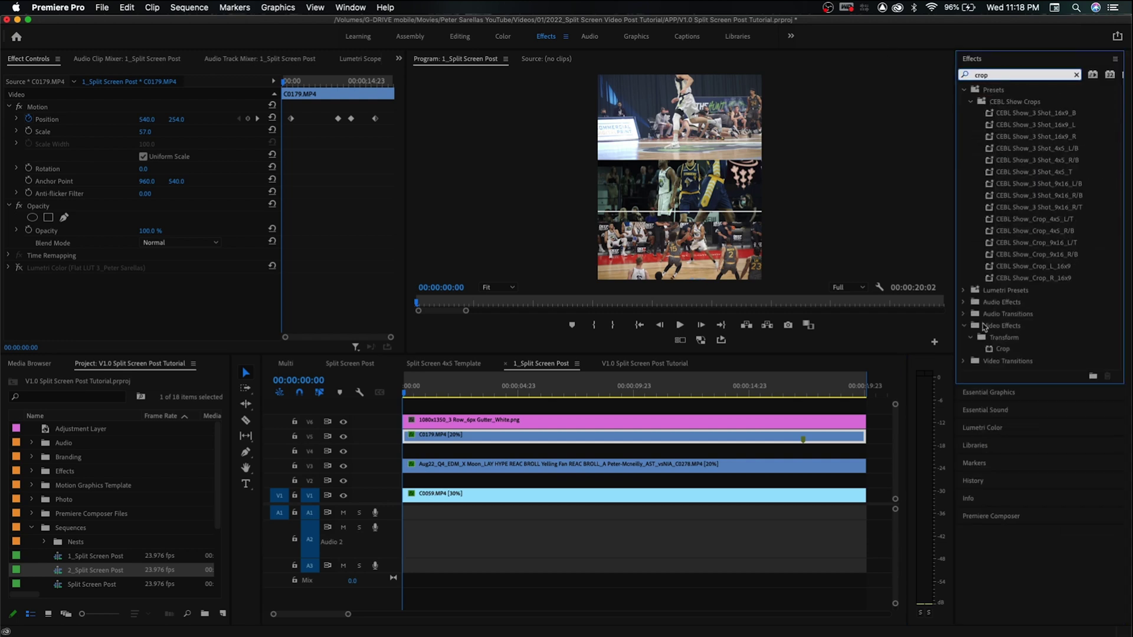
left_click(1001, 349)
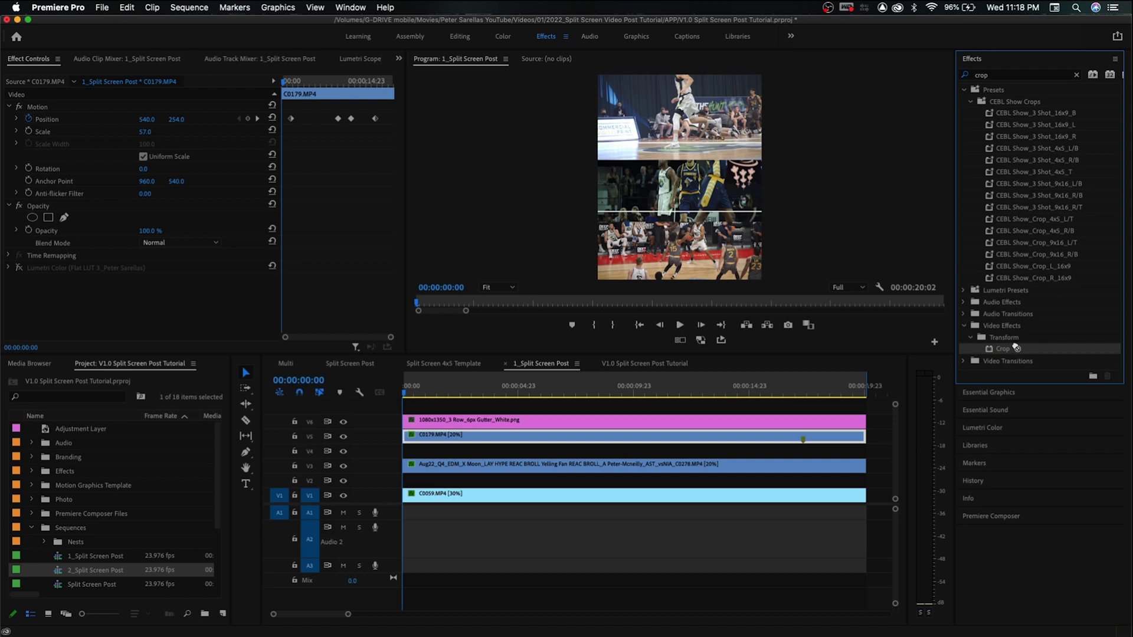
left_click_drag(1002, 342, 490, 437)
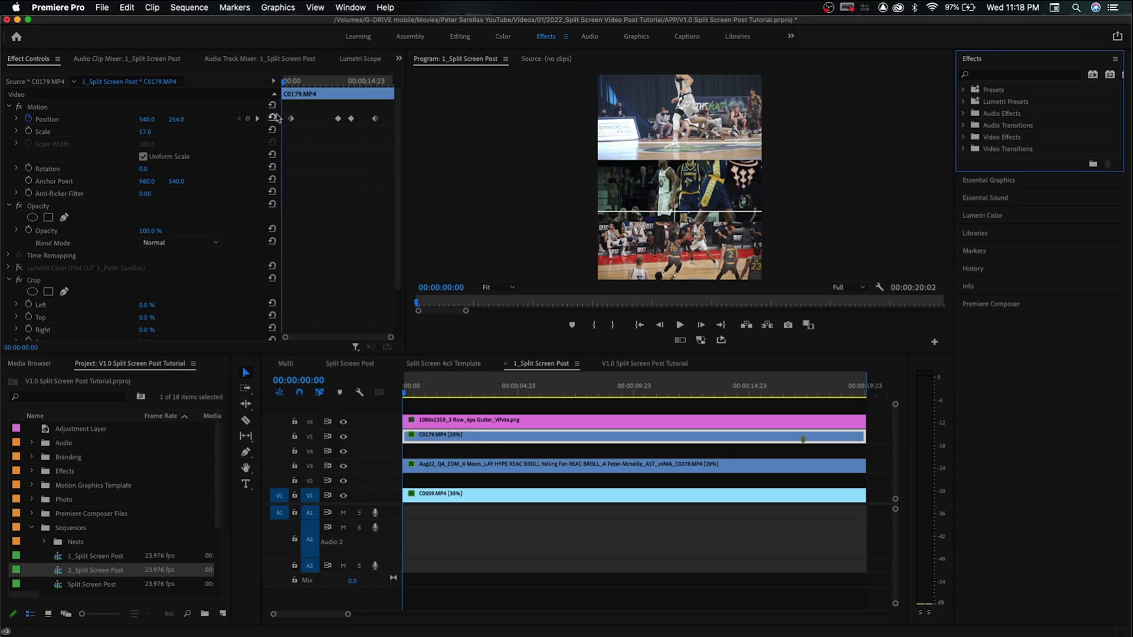
Start keyframing the C0179.MP4 clip's bottom crop at 00:00:01:19 with a value of 18%, cropping up to the upper white divider.
left_click(258, 118)
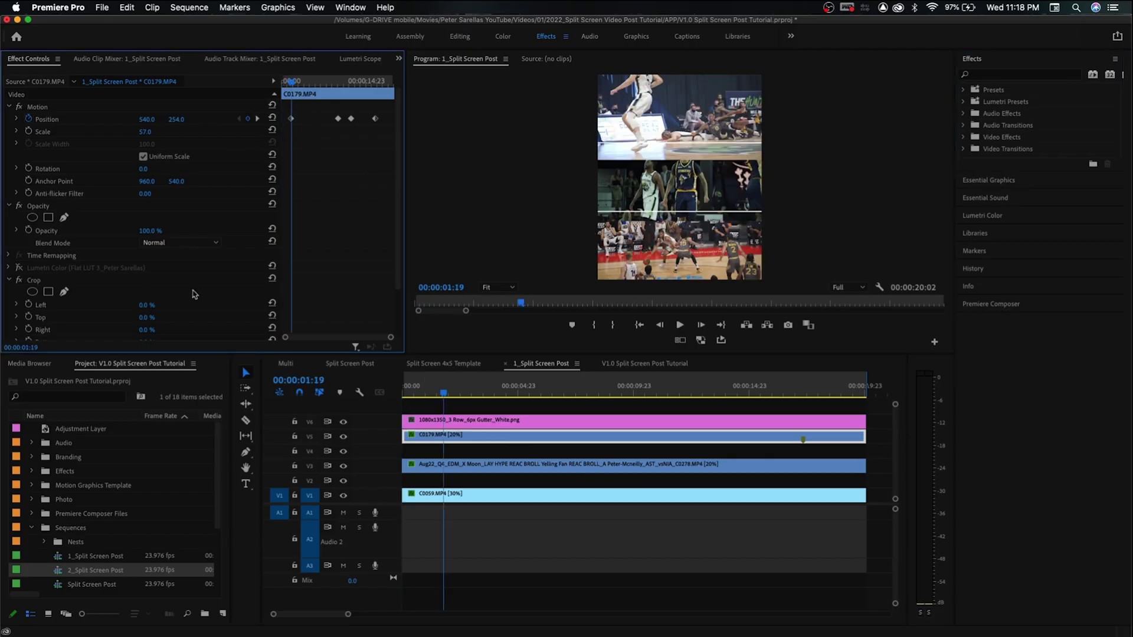
scroll(230, 299, "down", 2)
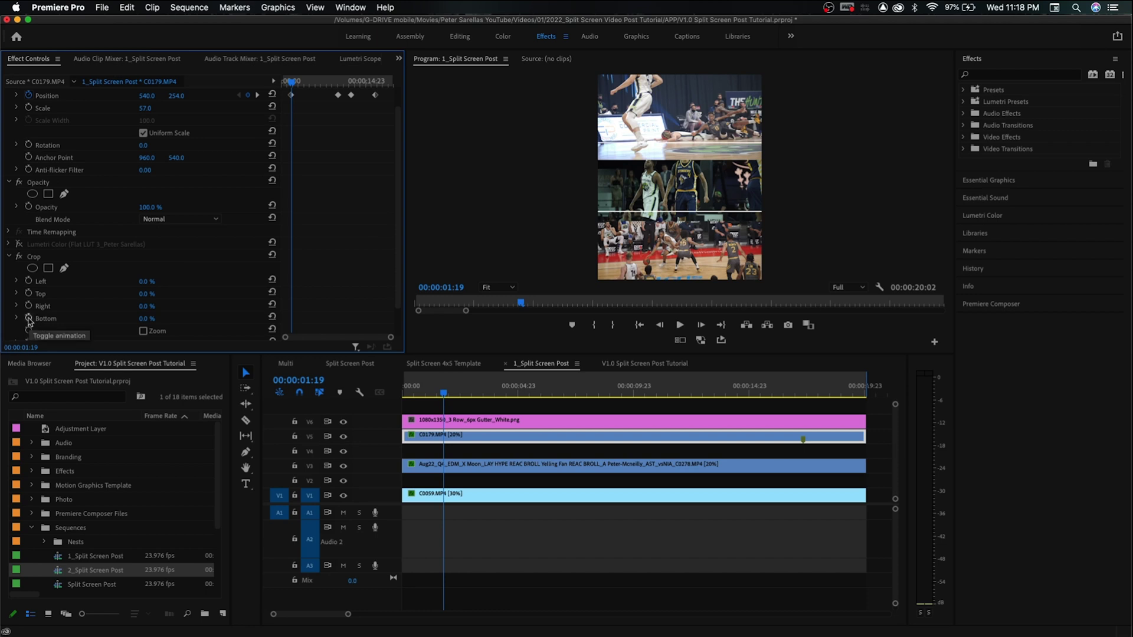
left_click(28, 318)
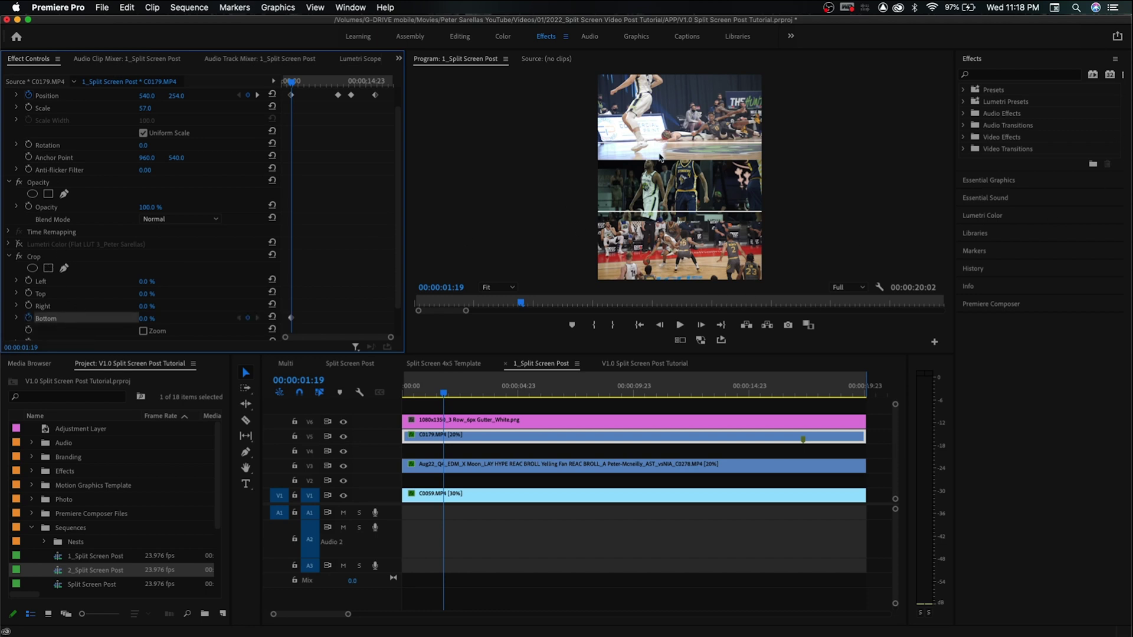
left_click(486, 289)
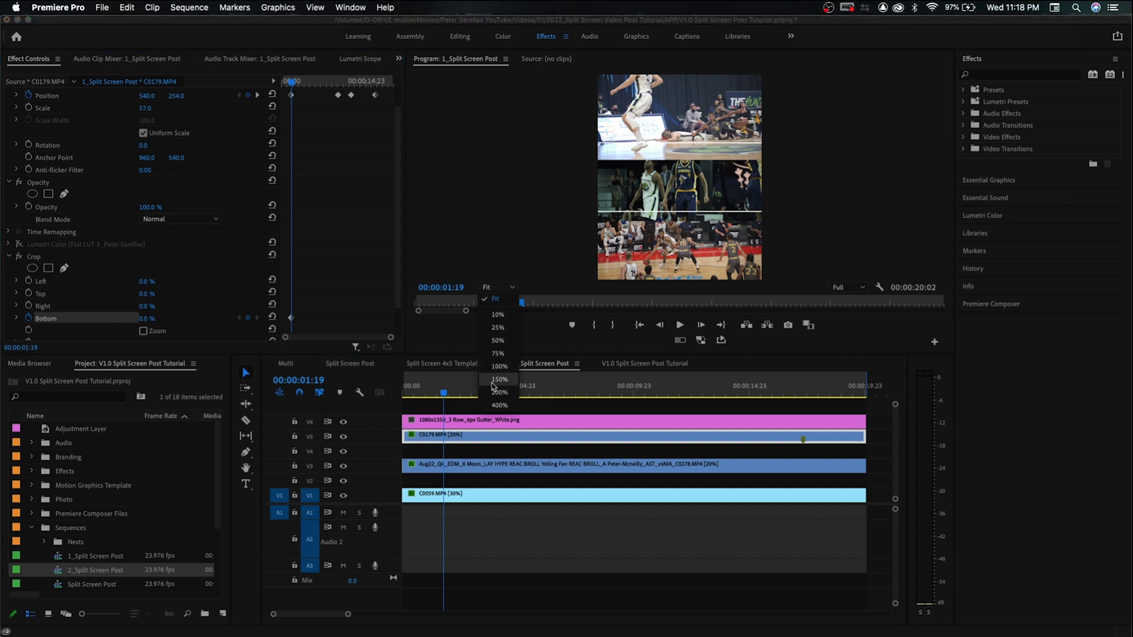
left_click(498, 382)
left_click_drag(942, 177, 943, 152)
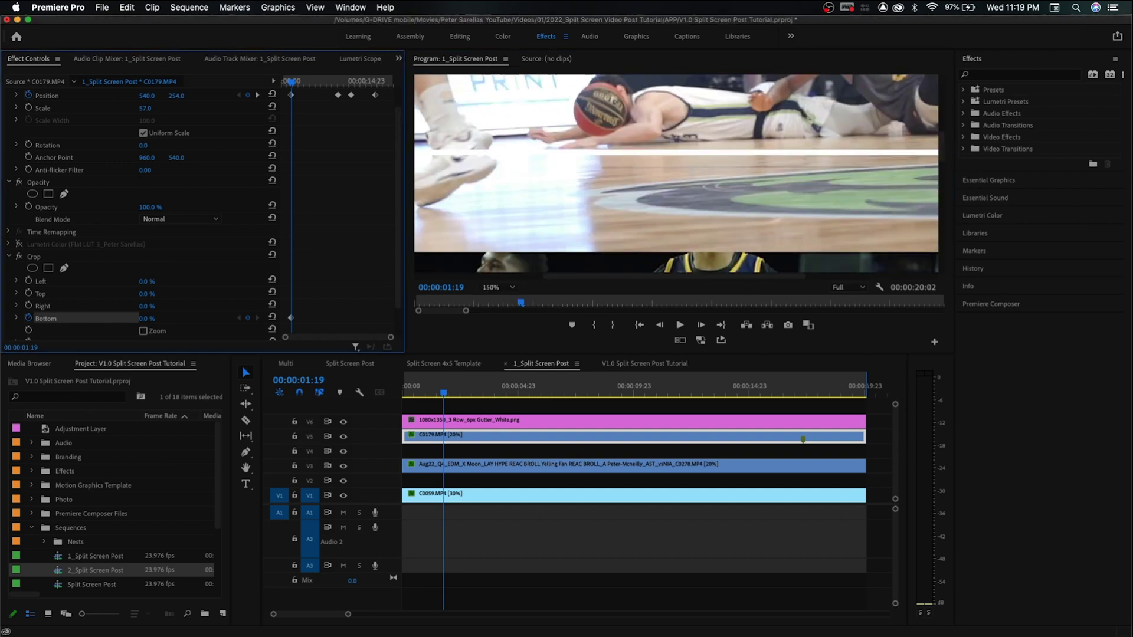
left_click_drag(147, 319, 395, 214)
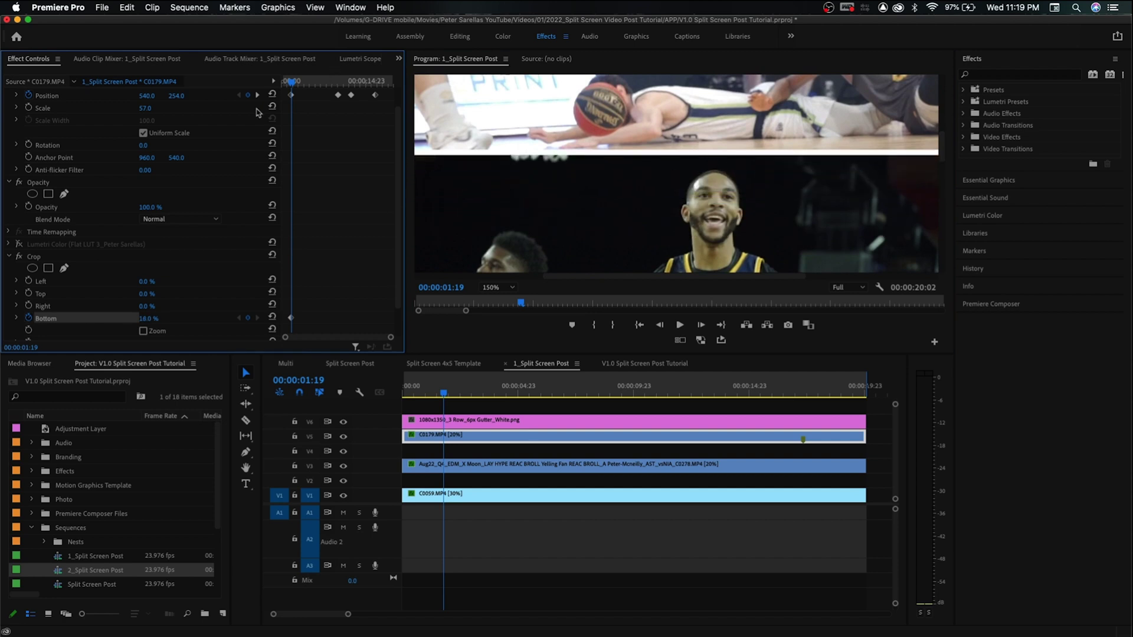
Keyframe the C0179.MP4 clip's bottom crop at 18% at 00:00:10:06 and 13% at 00:00:12:13.
scroll(257, 100, "up", 1)
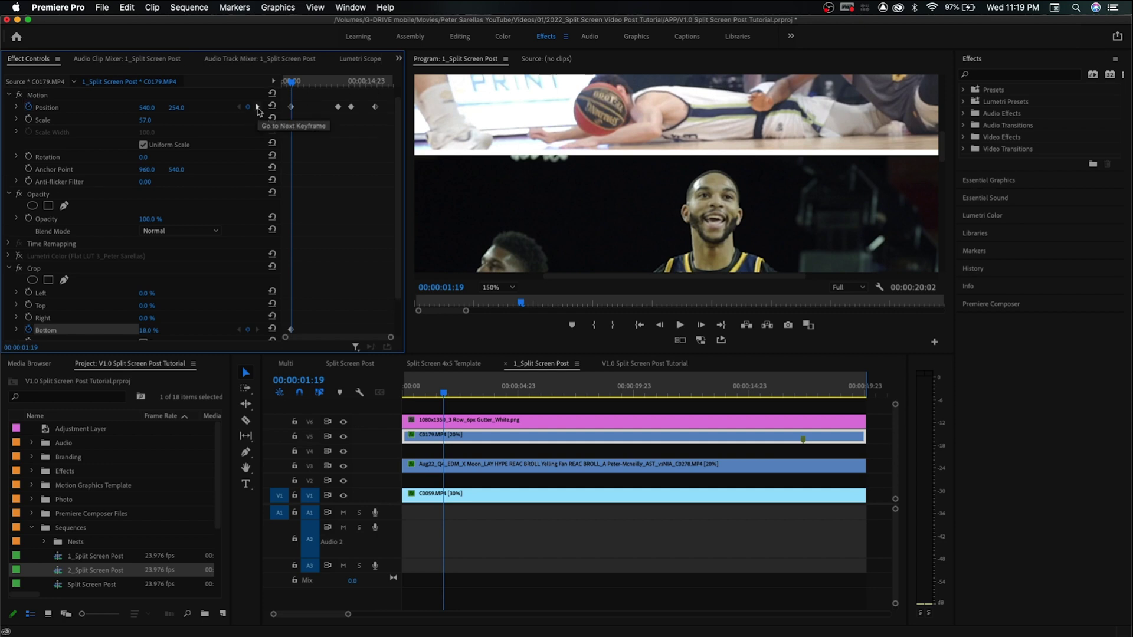
left_click(257, 107)
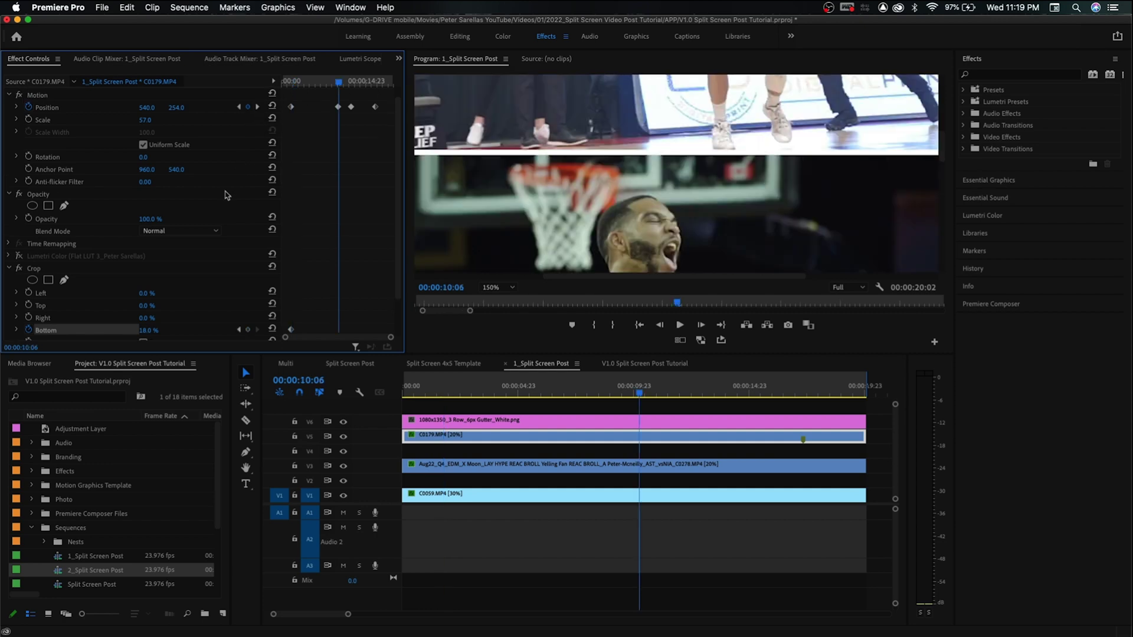
scroll(217, 219, "down", 2)
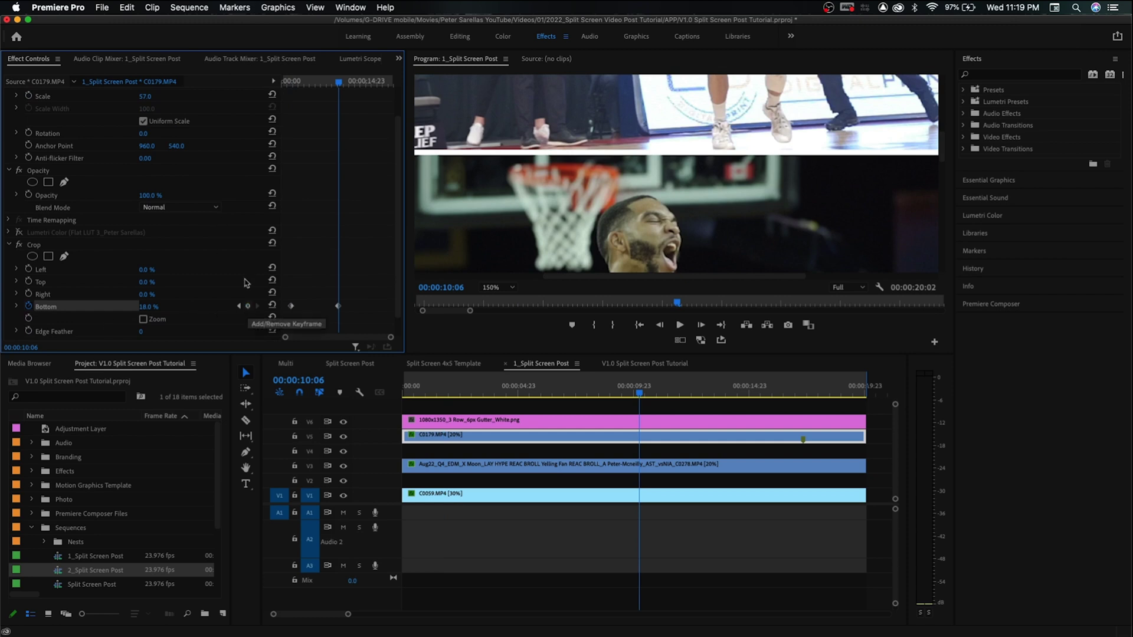
scroll(149, 274, "up", 3)
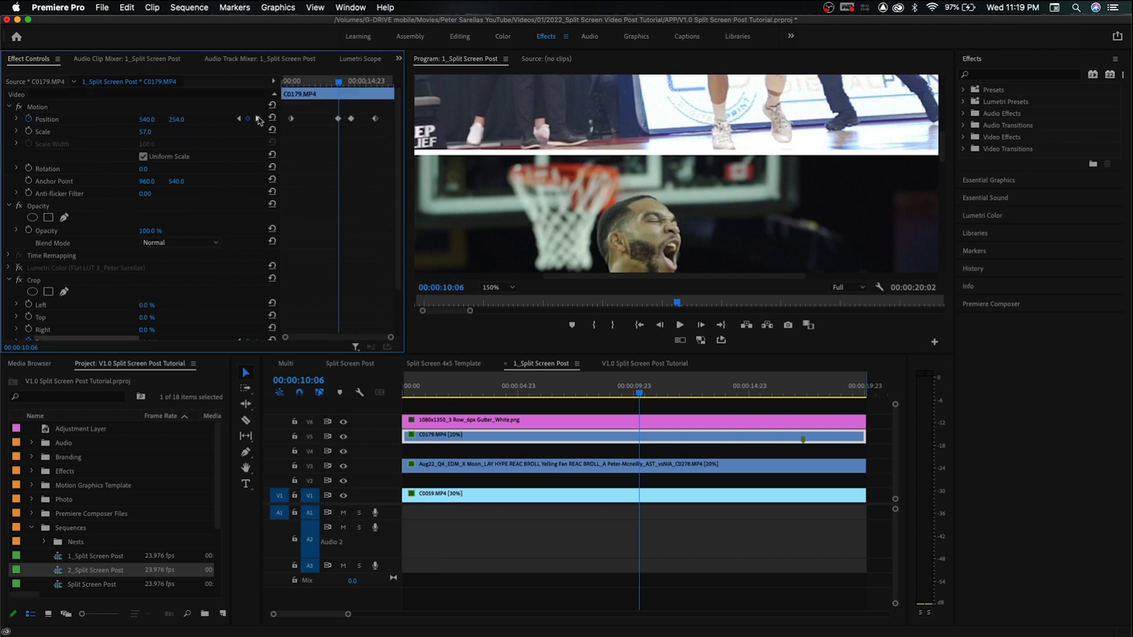
left_click(258, 120)
scroll(240, 203, "down", 4)
left_click_drag(154, 294, 205, 248)
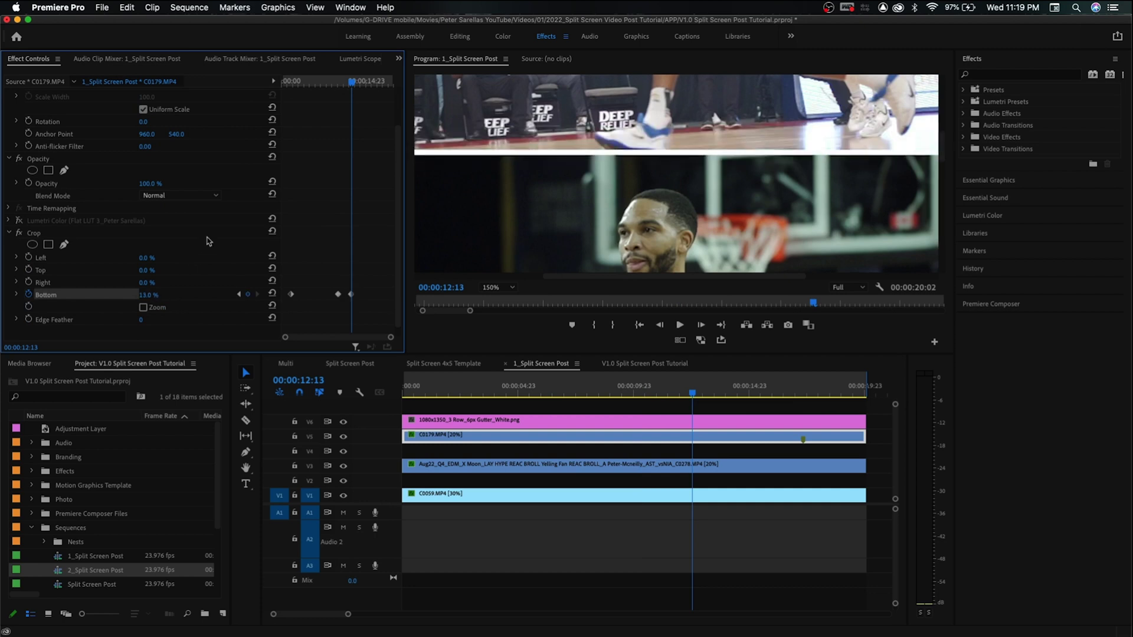
Keyframe the C0179.MP4 clip's bottom crop to 0% at its last position keyframe, 00:00:16:18.
scroll(205, 248, "up", 3)
left_click(256, 106)
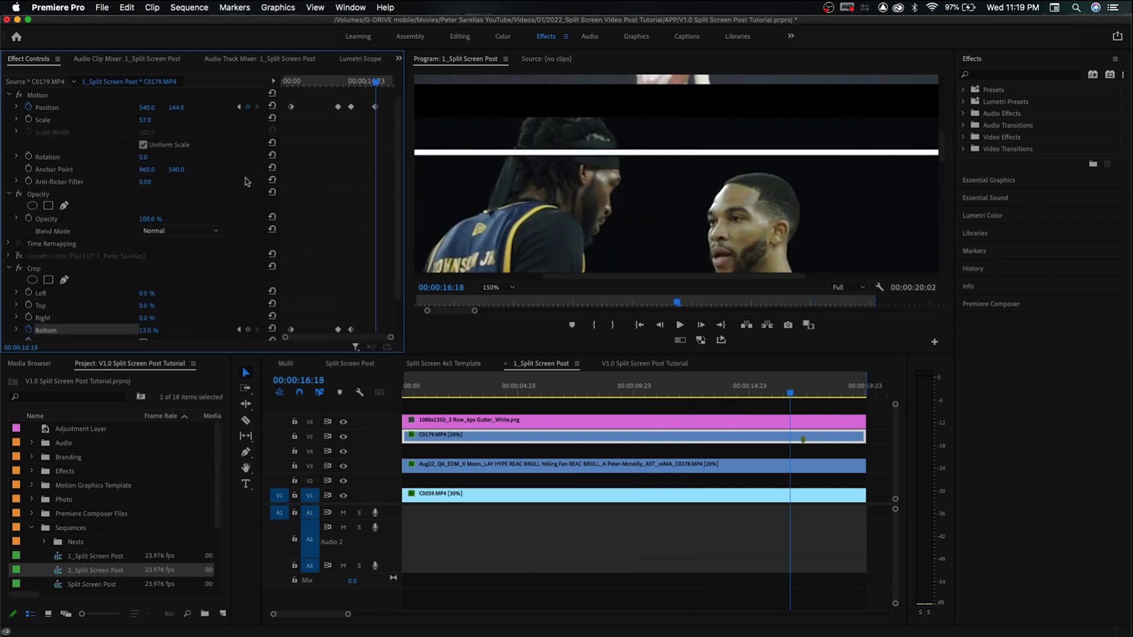
scroll(245, 182, "down", 1)
left_click_drag(156, 320, 131, 320)
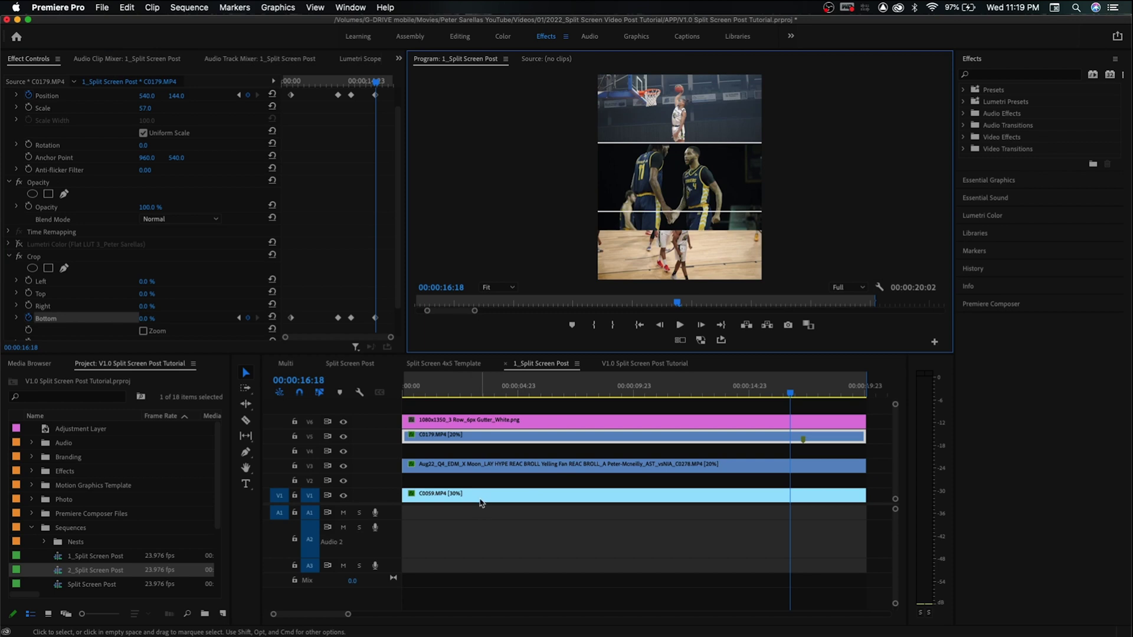
Swap the two lower clips in the timeline, placing C0059.MP4 on track V3 and Aug22_Q4_EDM on track V1.
left_click(487, 466)
left_click(484, 493)
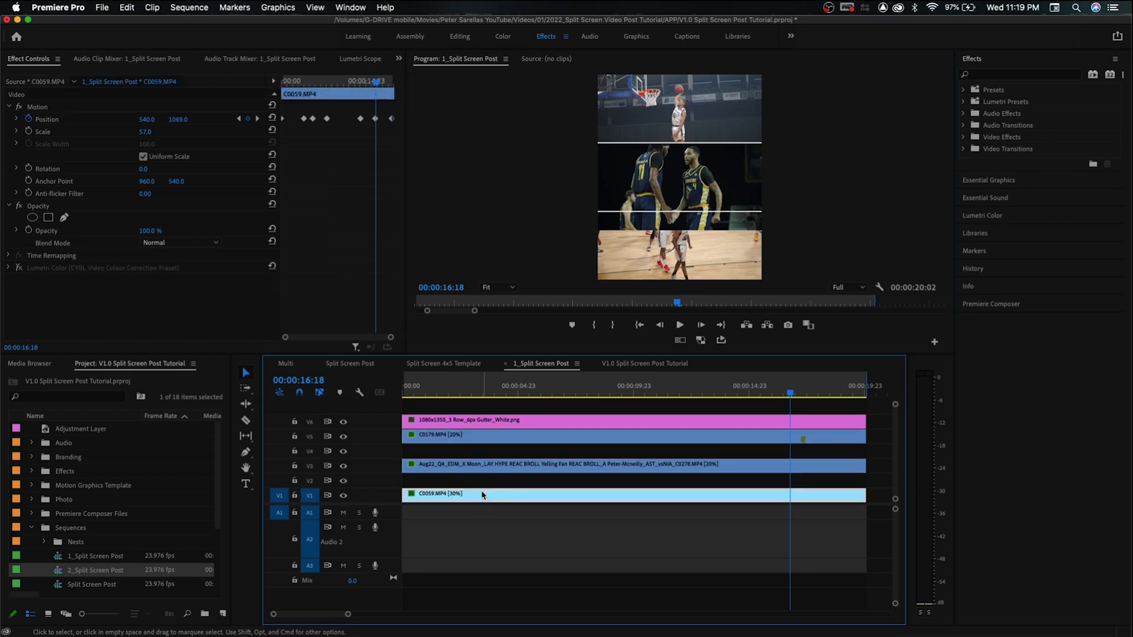
key("minus")
key("equal")
key("minus")
left_click(465, 469)
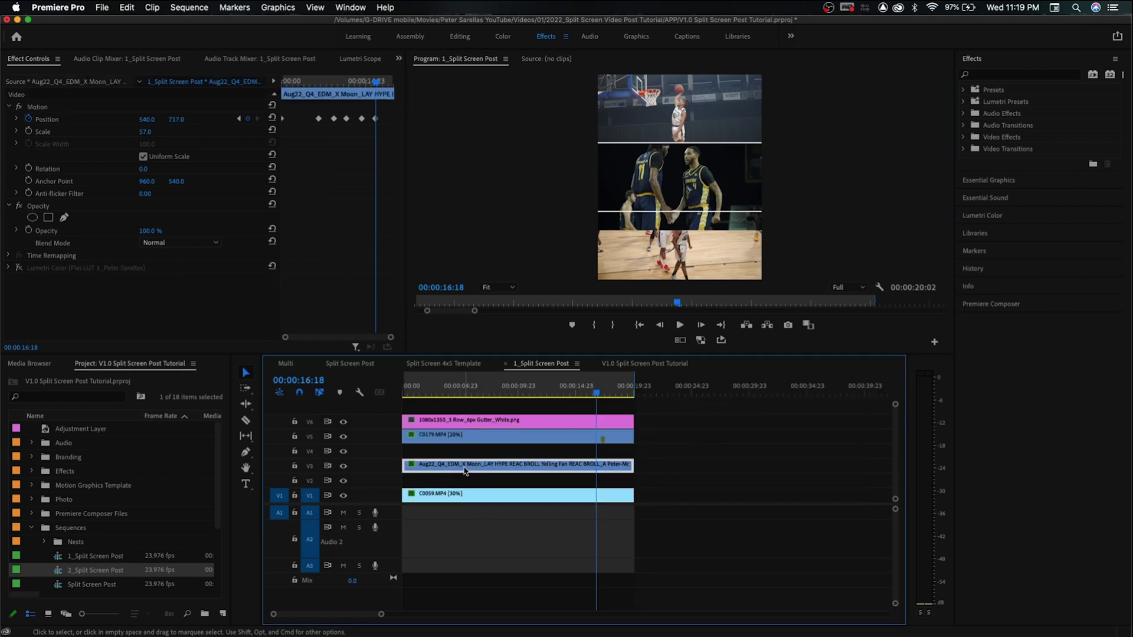
mouse_move(468, 492)
left_mouse_down()
mouse_move(457, 450)
mouse_move(457, 493)
left_mouse_up()
left_click_drag(451, 451, 451, 465)
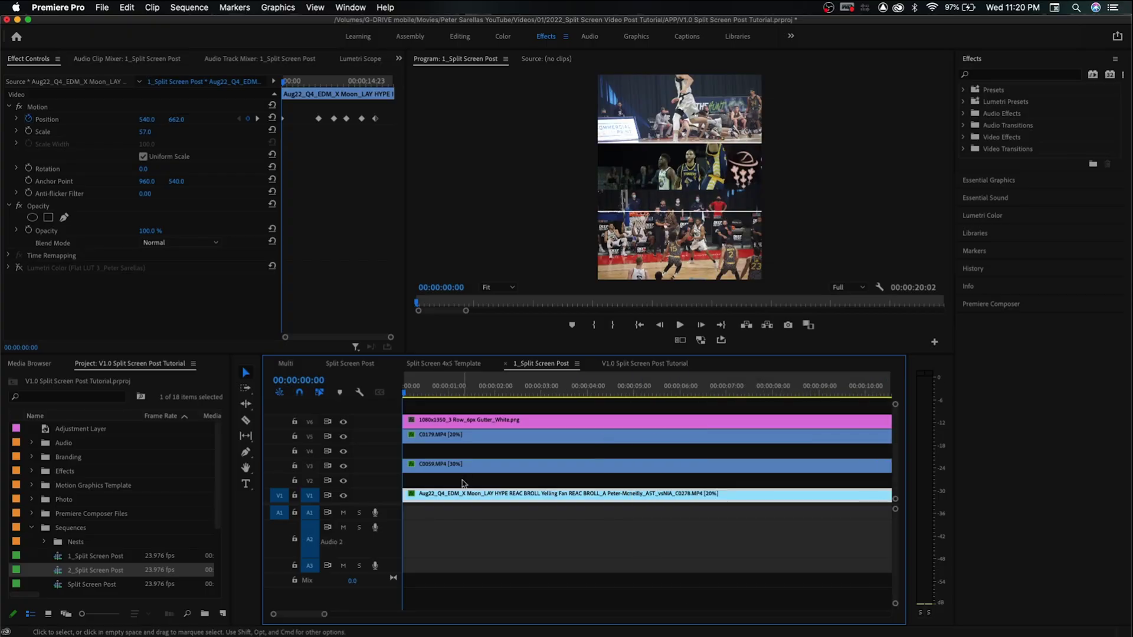
Apply the Crop video effect to the C0059.MP4 clip and clear the effects search.
left_click(466, 471)
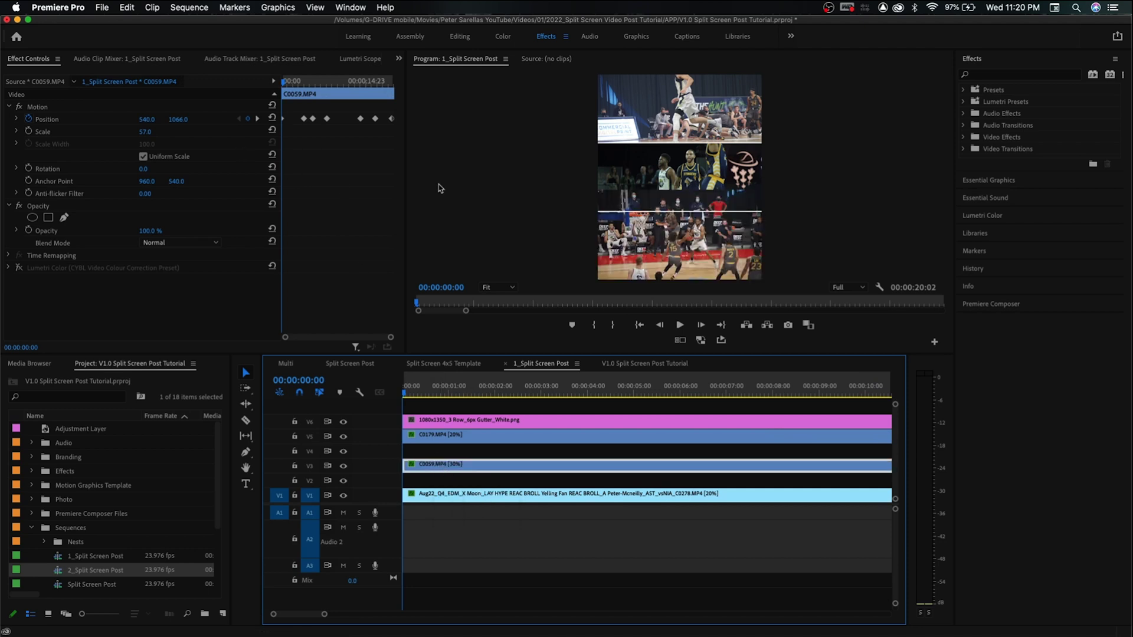
left_click(1011, 76)
type("crop")
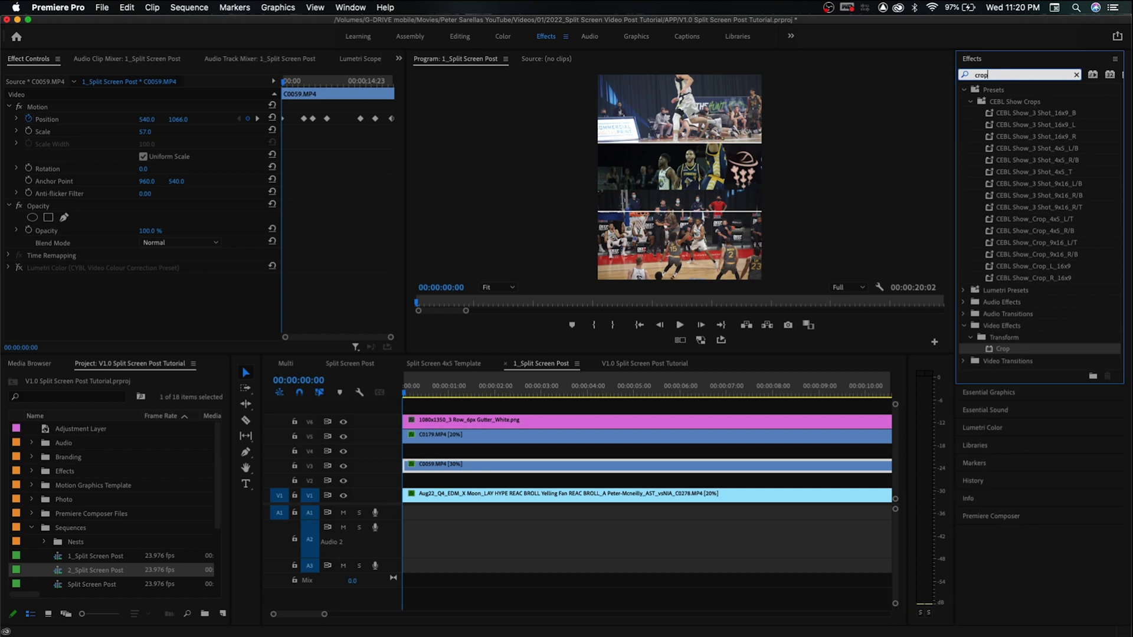
left_click_drag(1002, 348, 665, 460)
left_click(1075, 74)
left_click(288, 157)
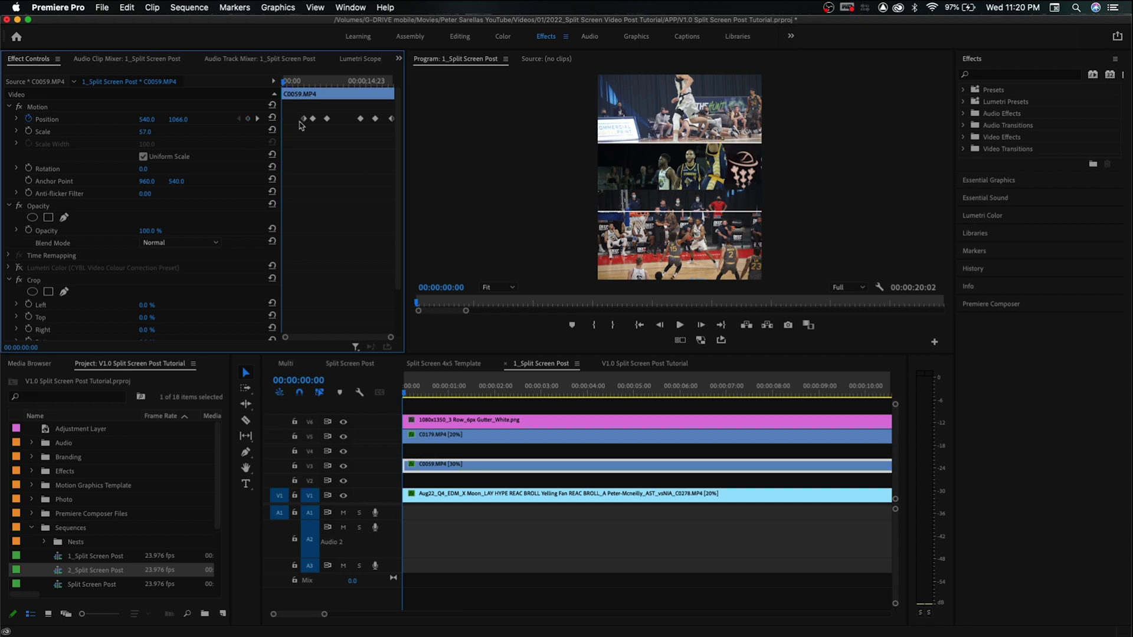
Start keyframing the C0059.MP4 clip's top crop at 00:00:04:01 with a value of 23%, cropping down to the lower white divider.
left_click(257, 118)
scroll(168, 304, "down", 2)
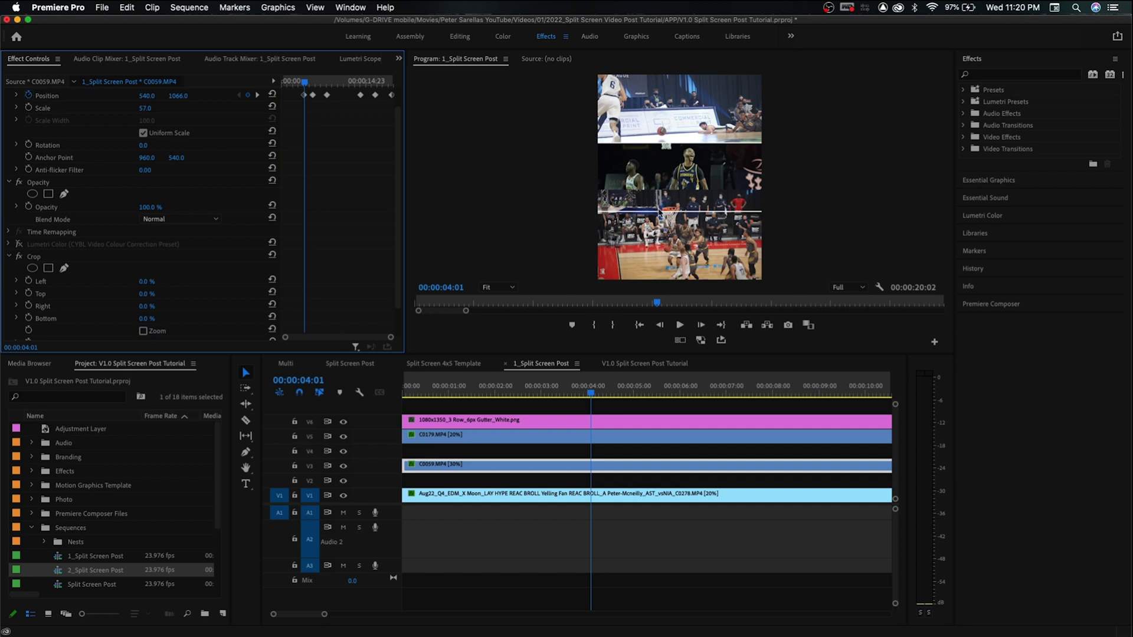
left_click(28, 293)
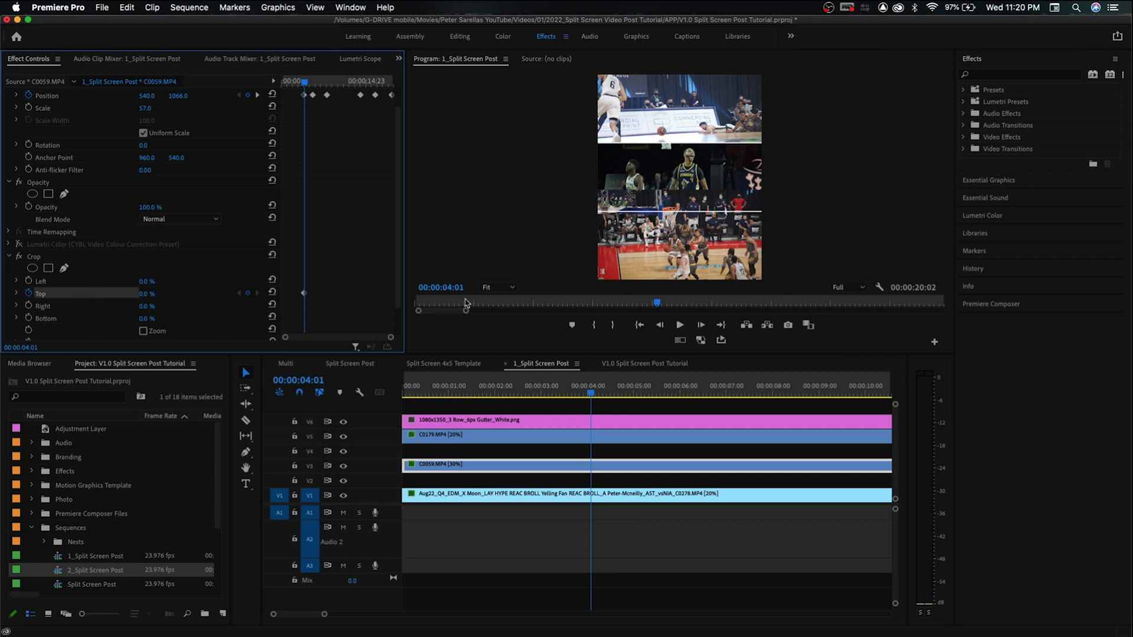
left_click(497, 288)
left_click(499, 378)
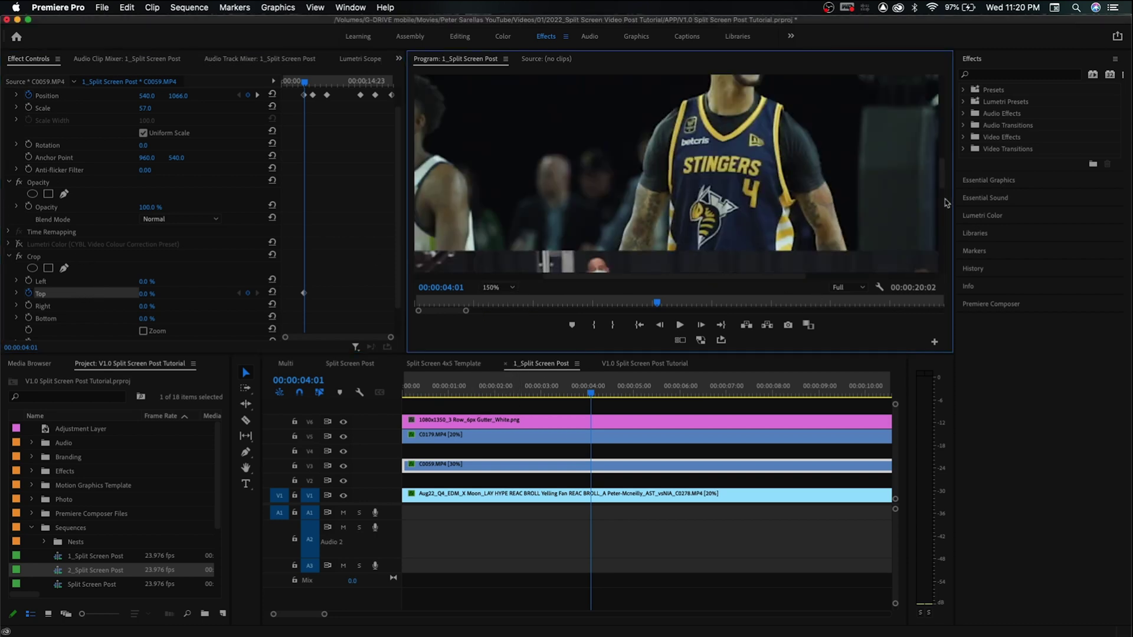
left_click_drag(942, 177, 945, 212)
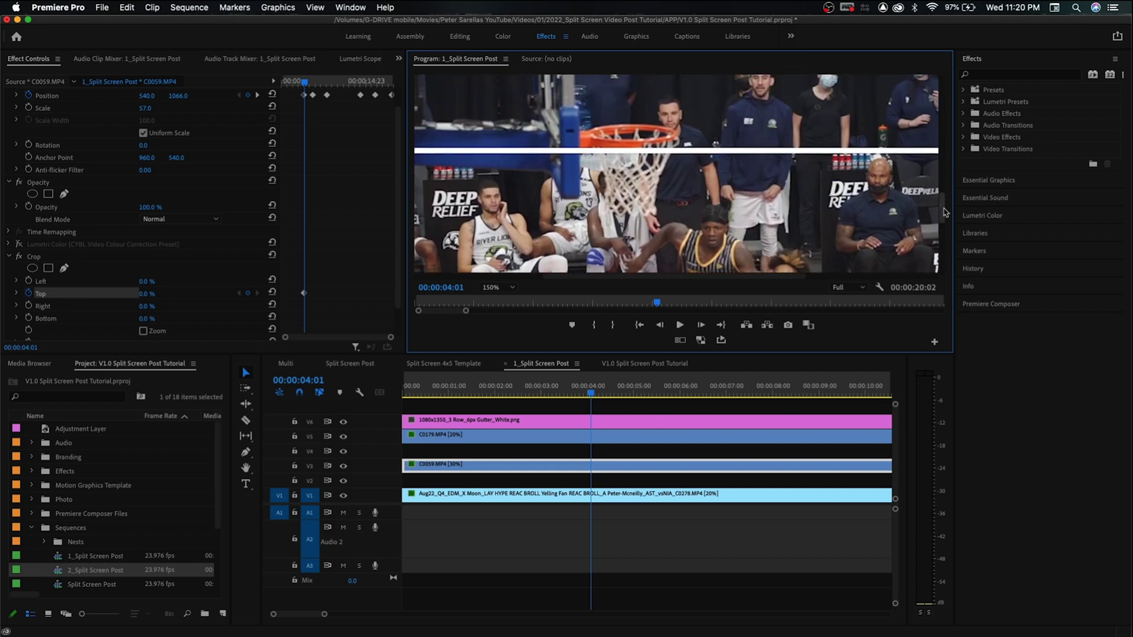
left_click_drag(153, 295, 166, 295)
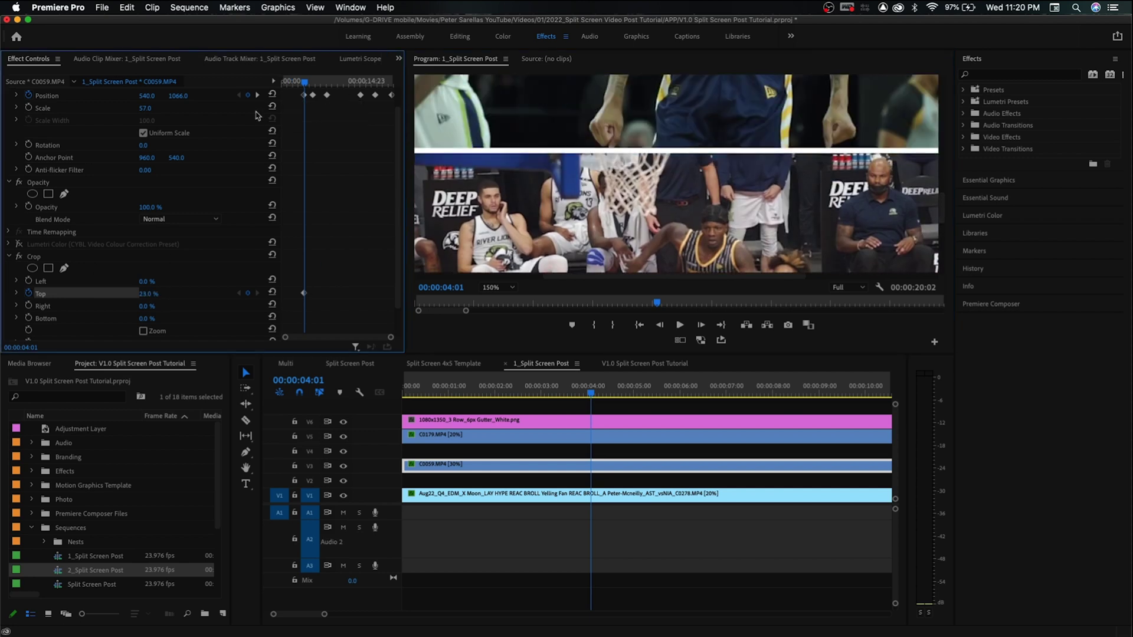
Keyframe the C0059.MP4 clip's top crop to 17% at 00:00:05:18 and 27% at its third position keyframe, matching the lower white divider.
left_click(258, 95)
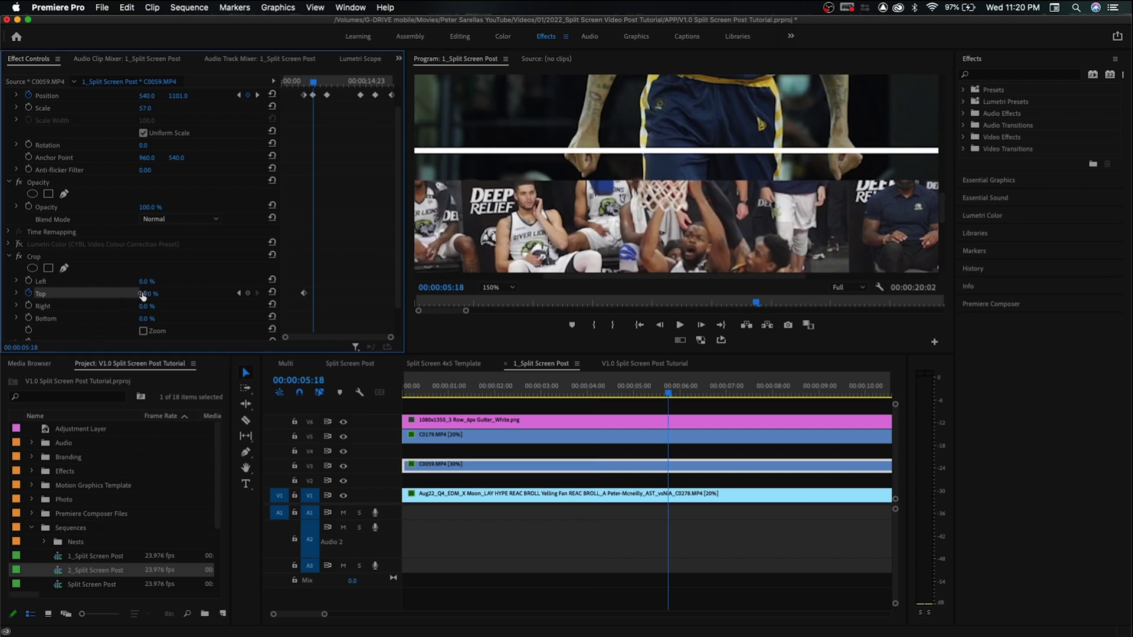
left_click(257, 95)
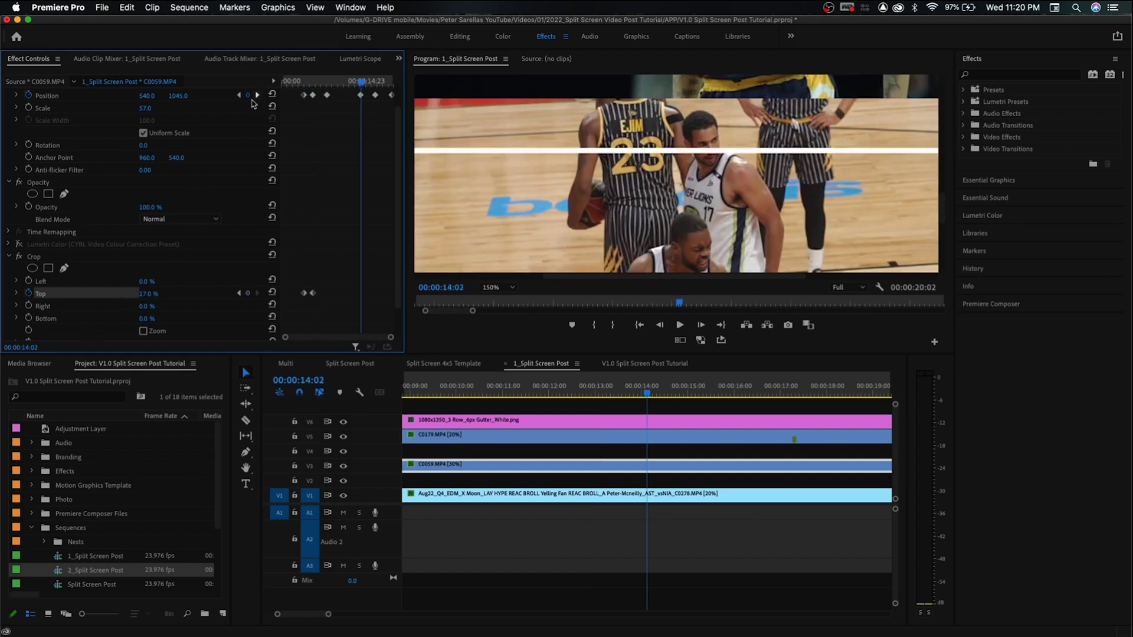
left_click(239, 96)
left_click_drag(144, 294, 148, 295)
key("Up")
key("Up")
key("Up")
key("Up")
key("Up")
Keyframe the C0059.MP4 clip's top crop at 27% at 00:00:14:02, 23% at 00:00:16:18, and down to the lower white divider at 00:00:19:18.
left_click(257, 95)
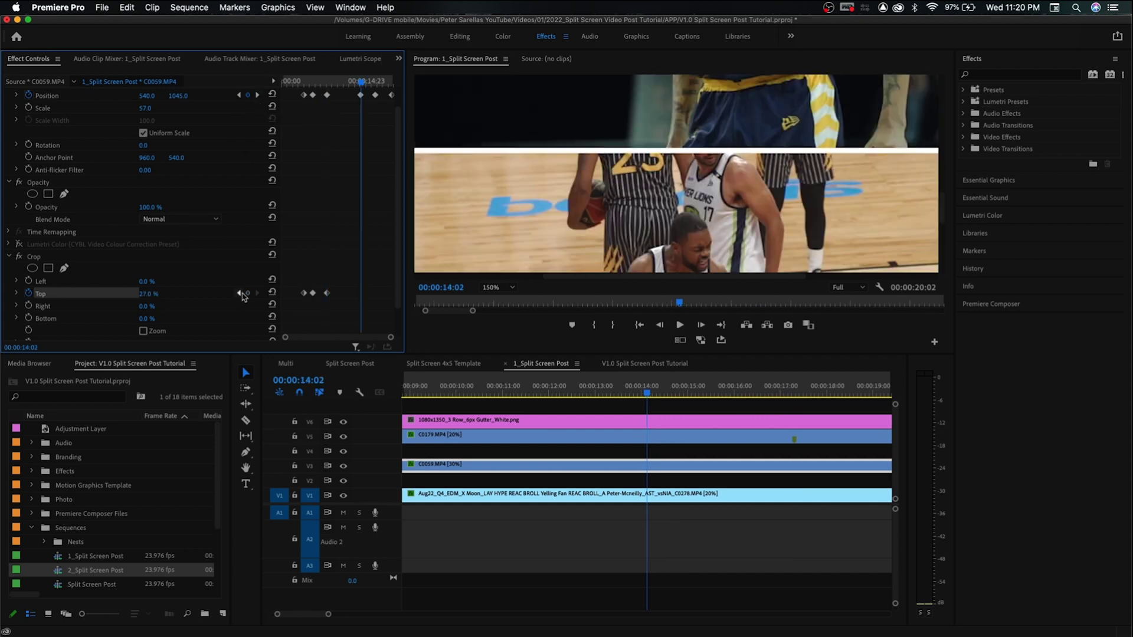
left_click(257, 95)
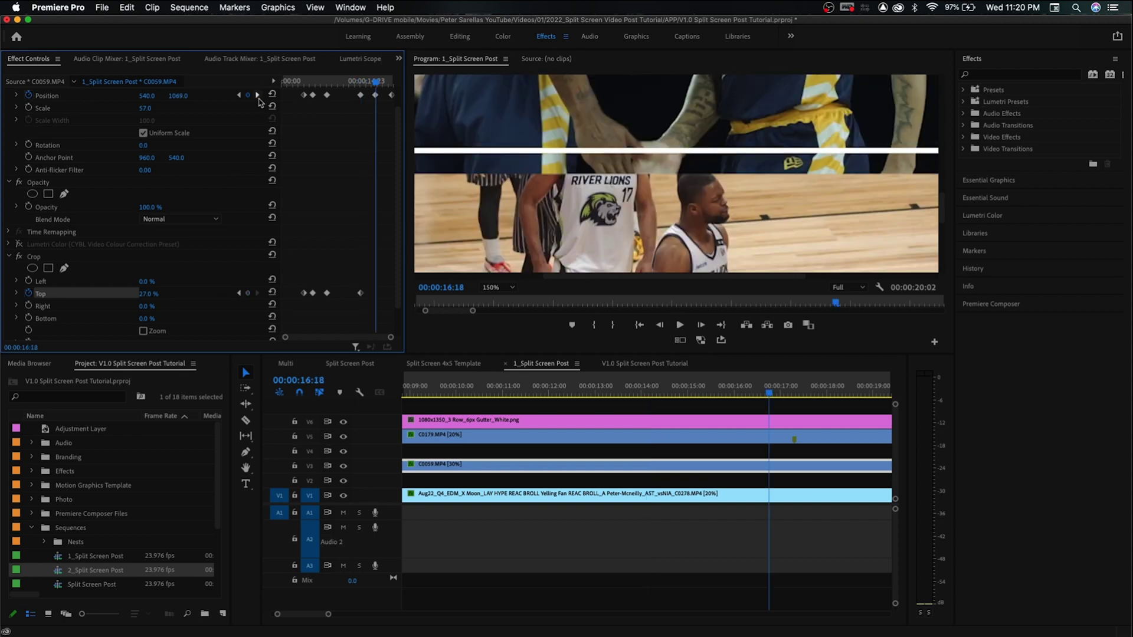
left_click_drag(150, 299, 165, 234)
left_click(258, 96)
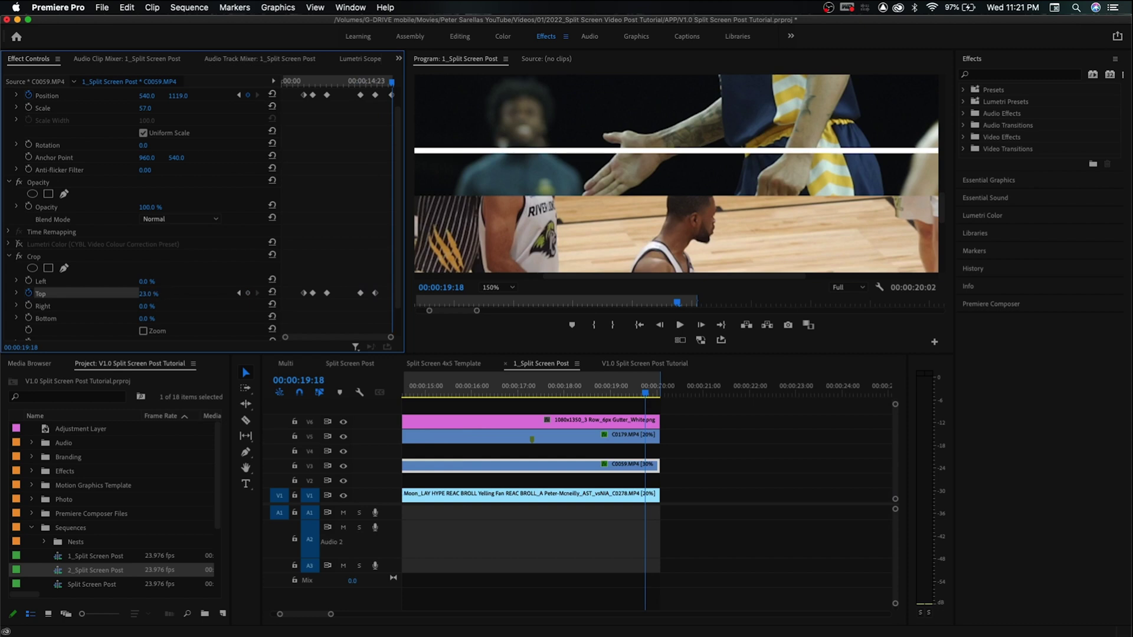
left_click_drag(148, 294, 192, 277)
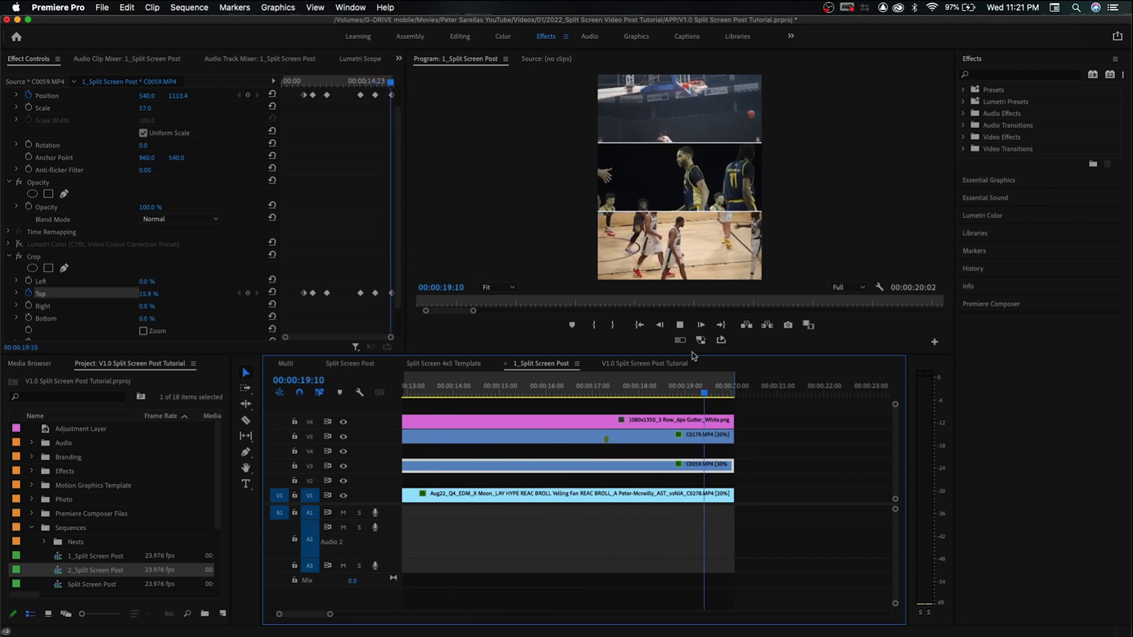
Enable the Lumetri Color effect with the Flat LUT 3 preset on the Aug22_Q4_EDM clip on track V1.
left_click(565, 394)
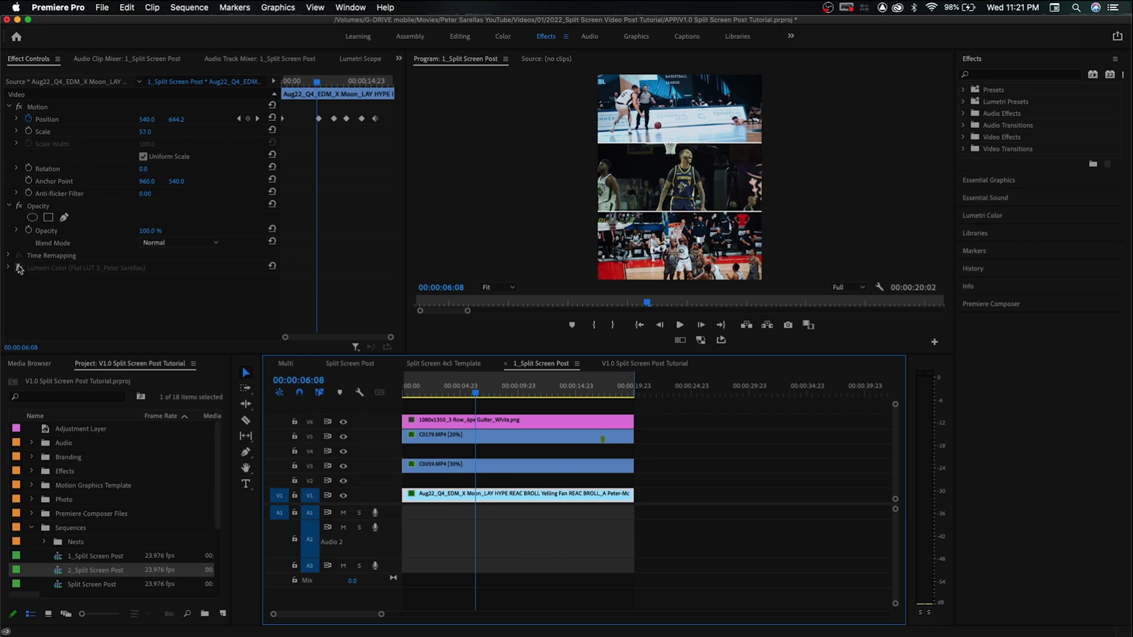
left_click(19, 268)
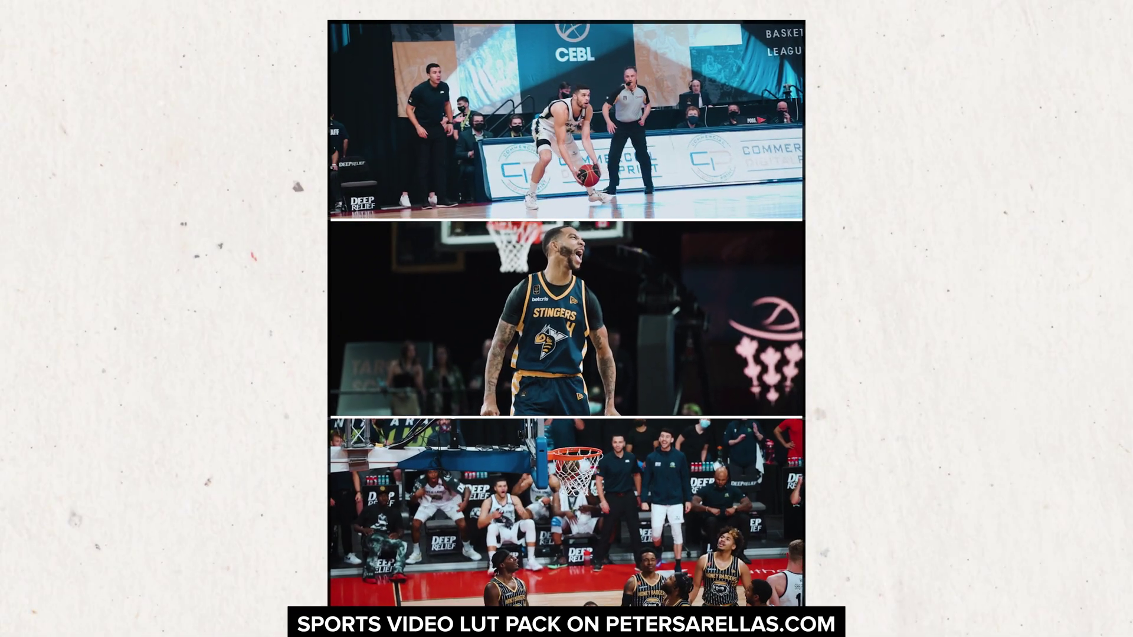